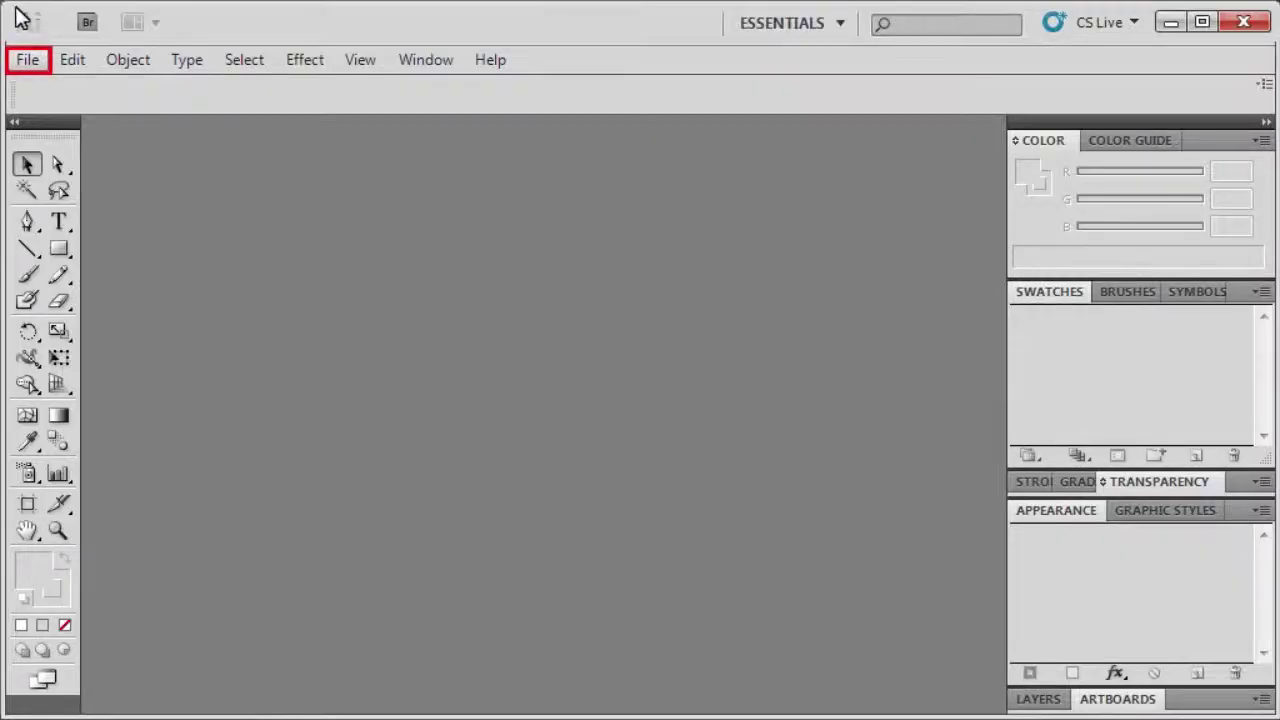
Step: Create a new Web-profile document named 'Glossy Ball' at 640 x 480 px
left_click(27, 59)
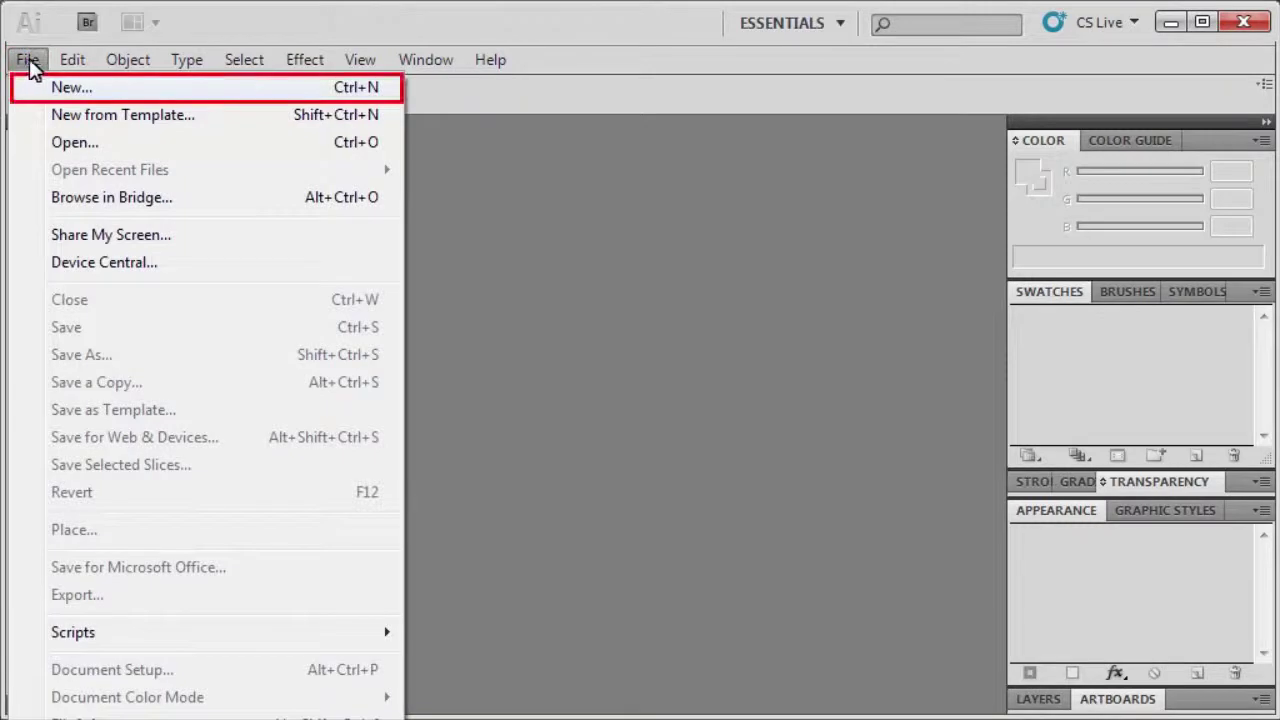
left_click(35, 87)
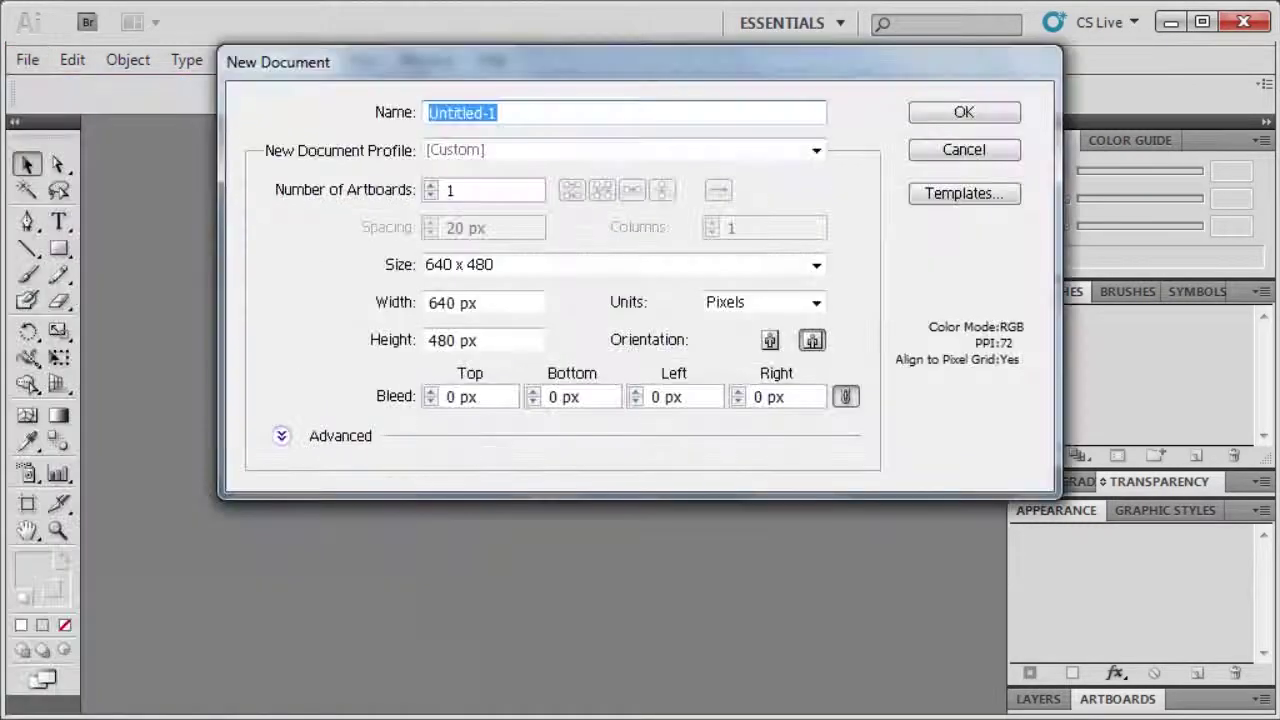
type("Glossy Ball")
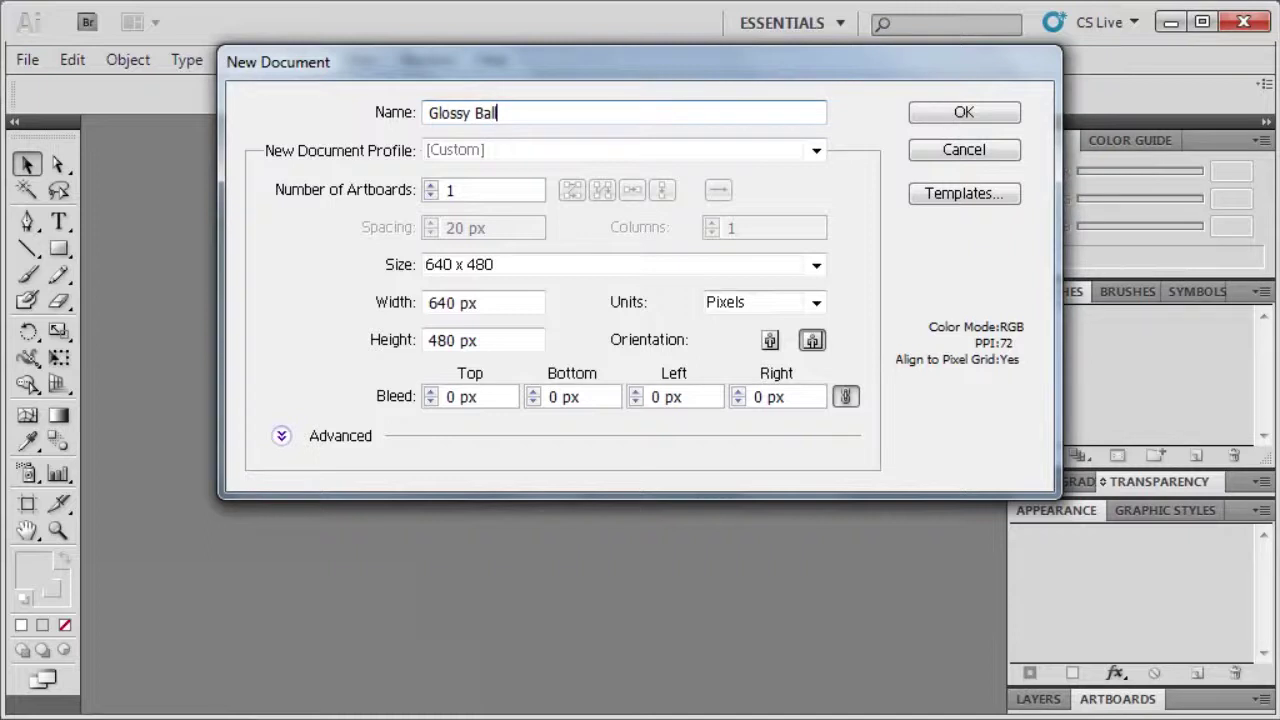
key("Tab")
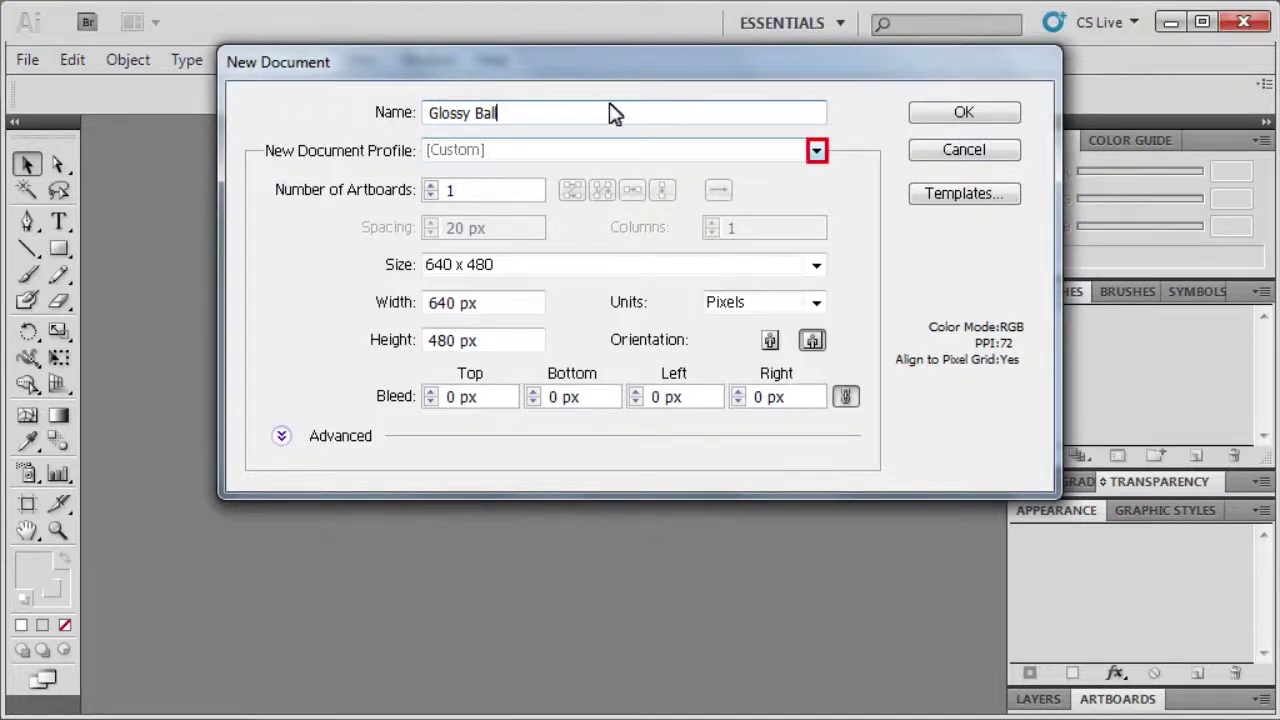
left_click(814, 151)
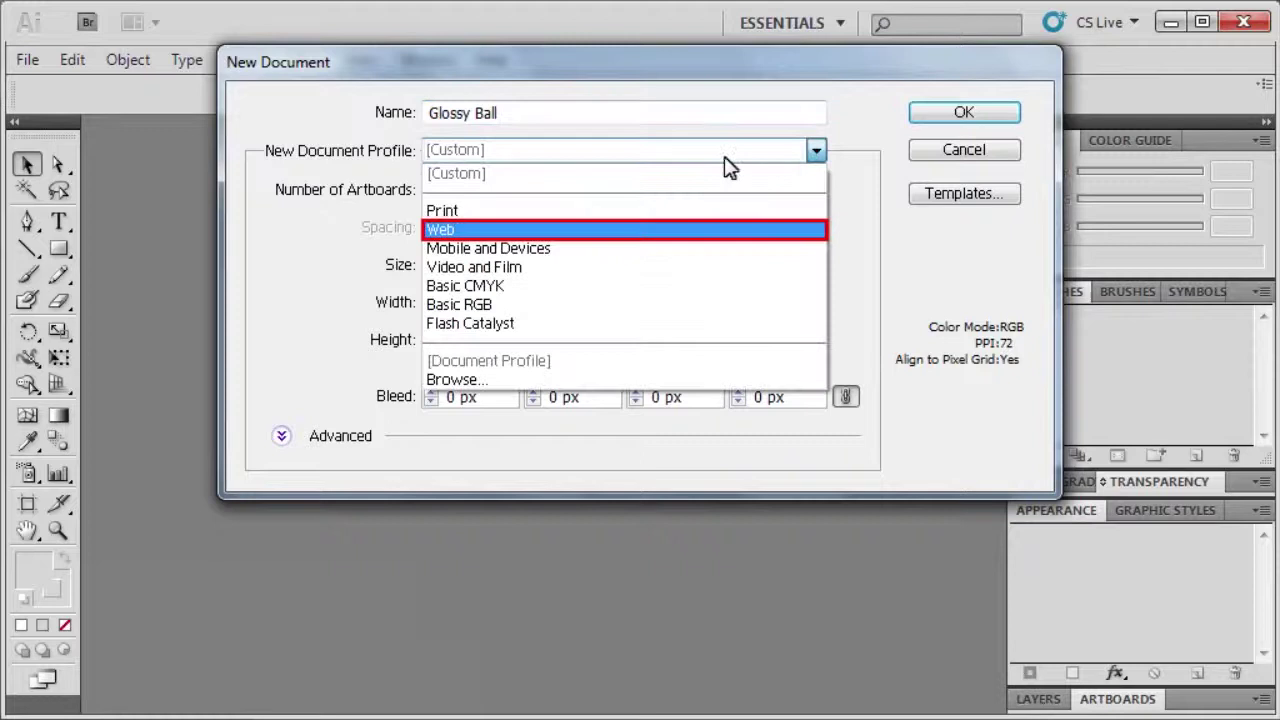
left_click(487, 232)
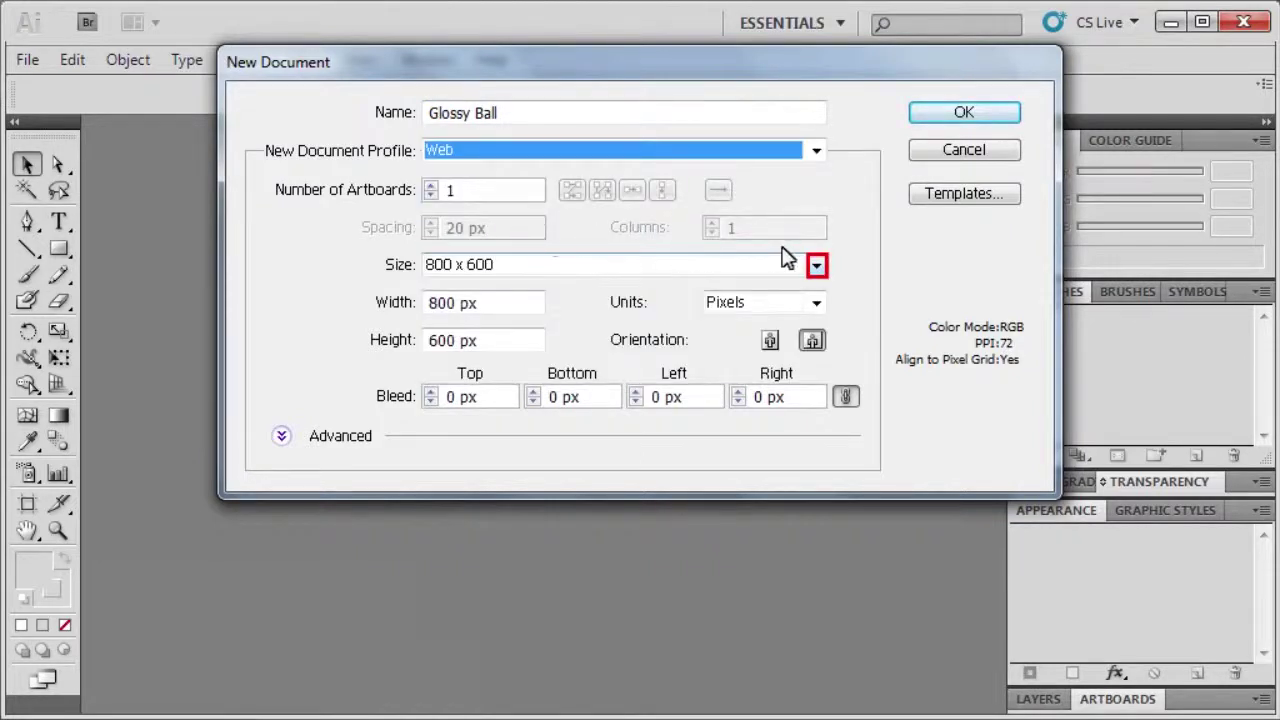
left_click(817, 266)
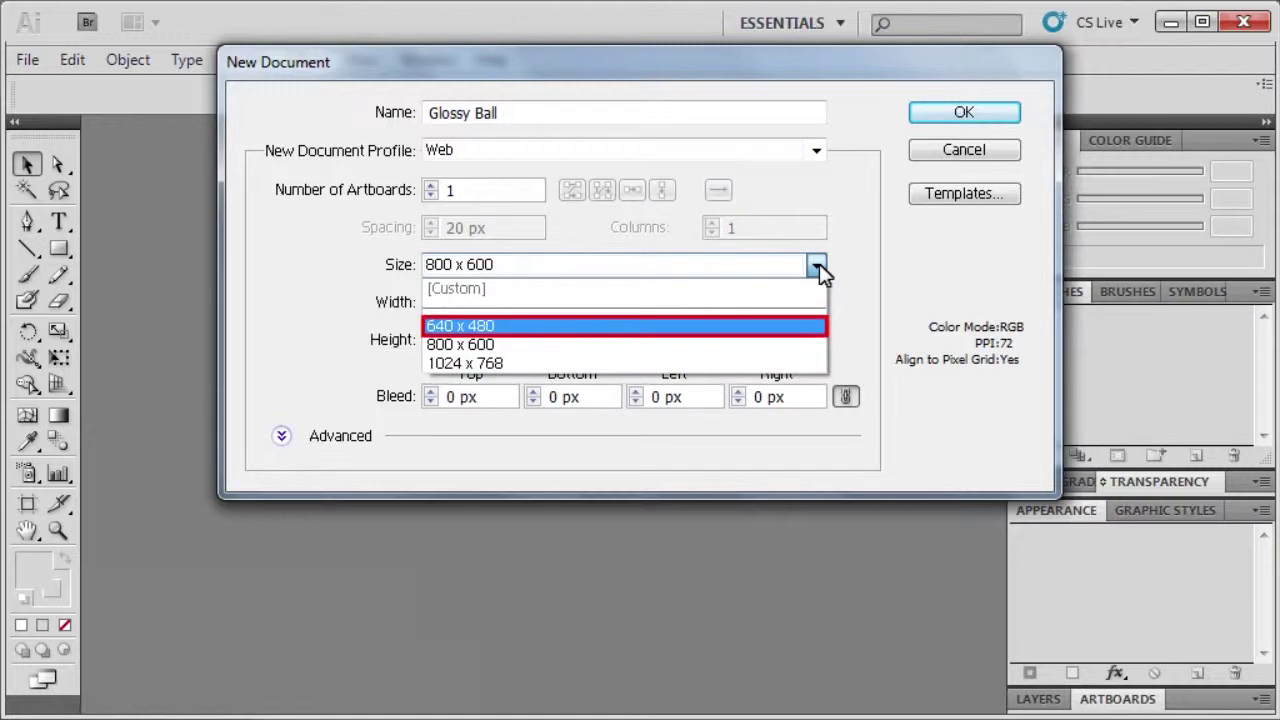
left_click(482, 327)
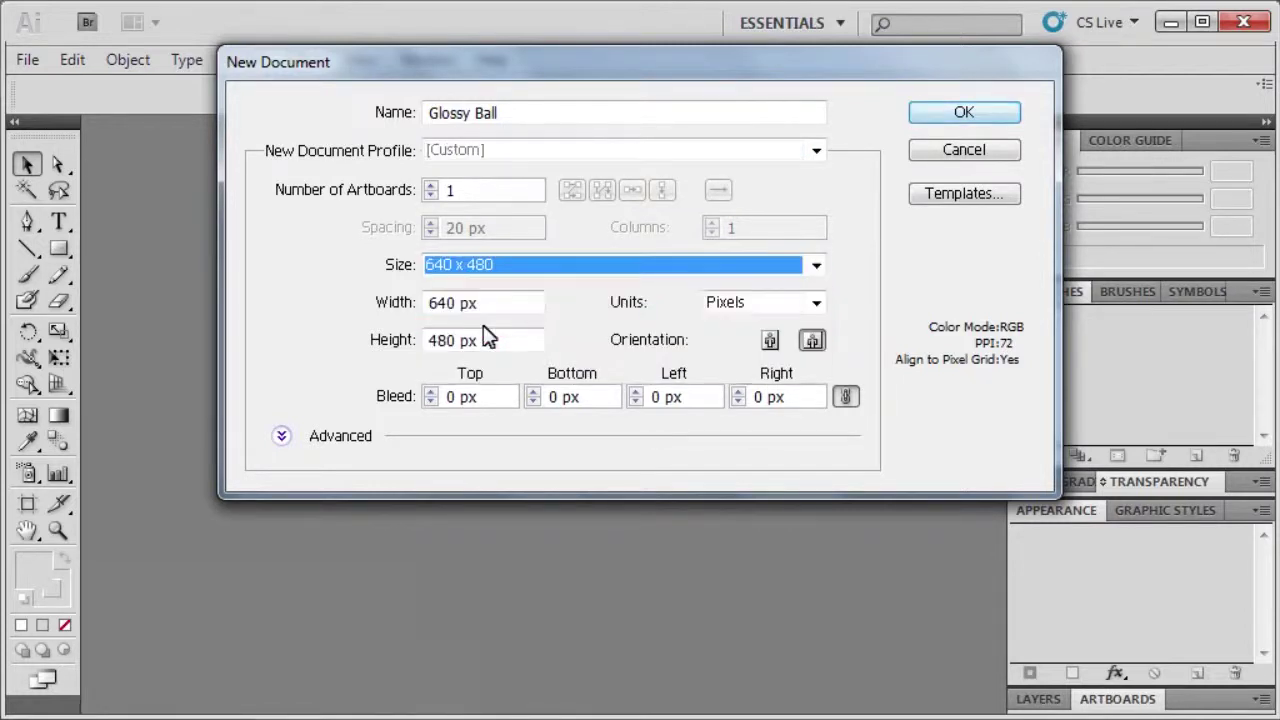
left_click(955, 115)
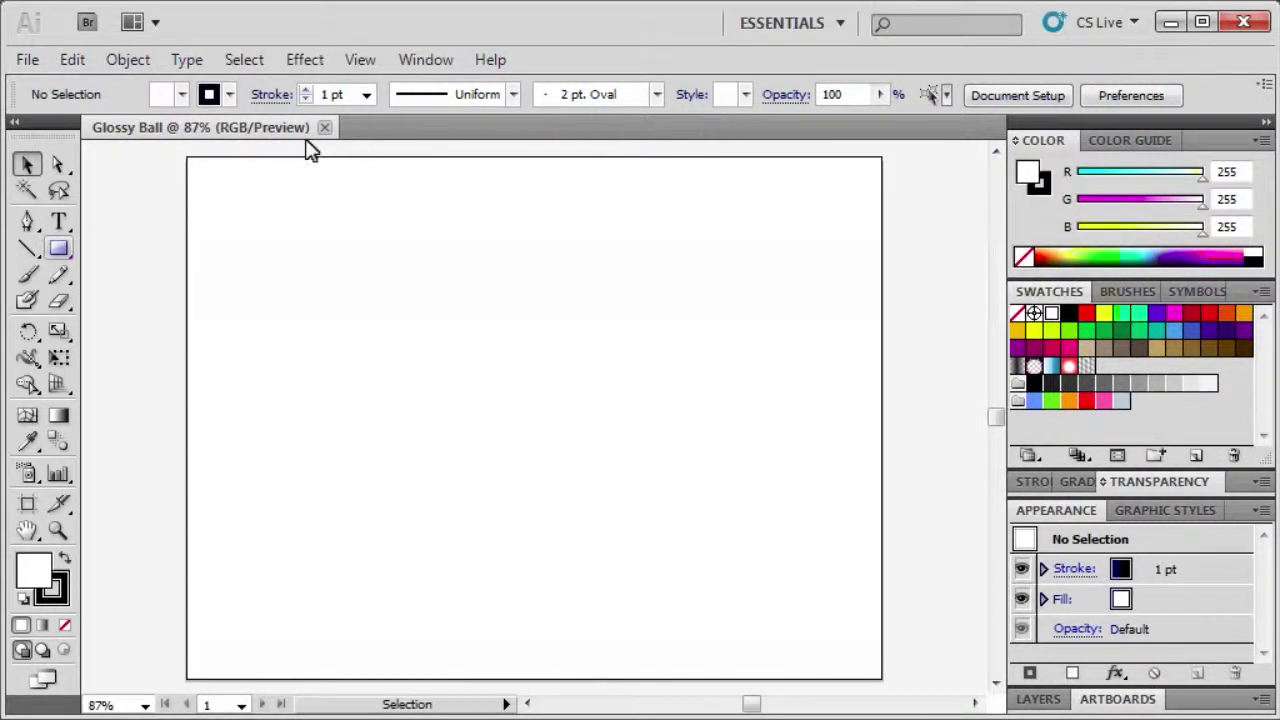
Step: Draw a large circle in the centre of the artboard with the Ellipse tool
left_click_drag(57, 250, 160, 303)
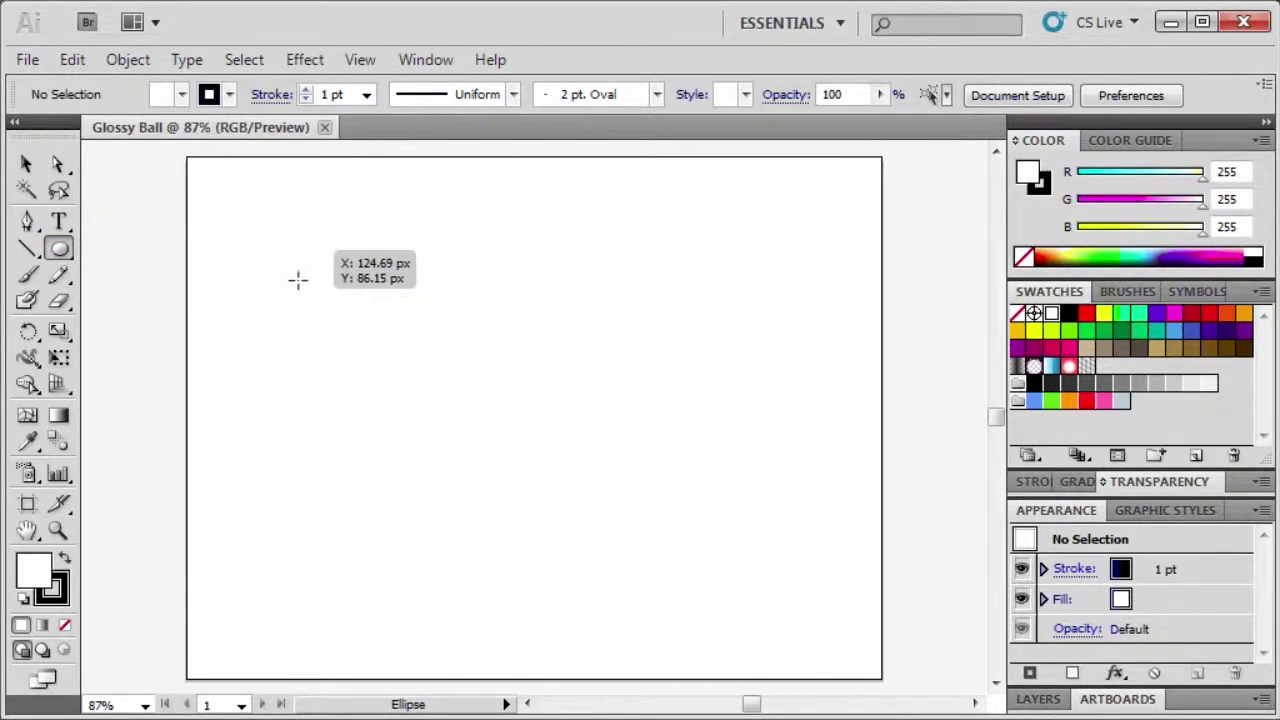
mouse_move(320, 249)
left_mouse_down()
mouse_move(678, 582)
mouse_move(757, 626)
mouse_move(725, 577)
left_mouse_up()
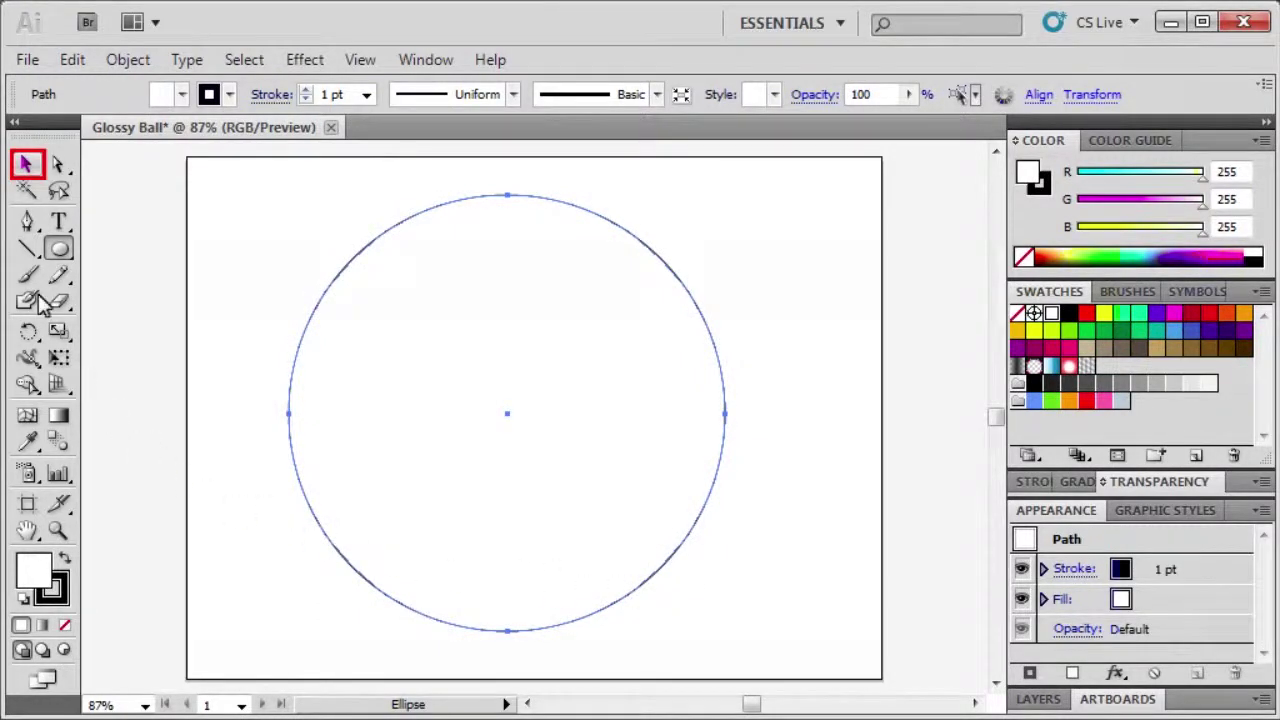
left_click(24, 164)
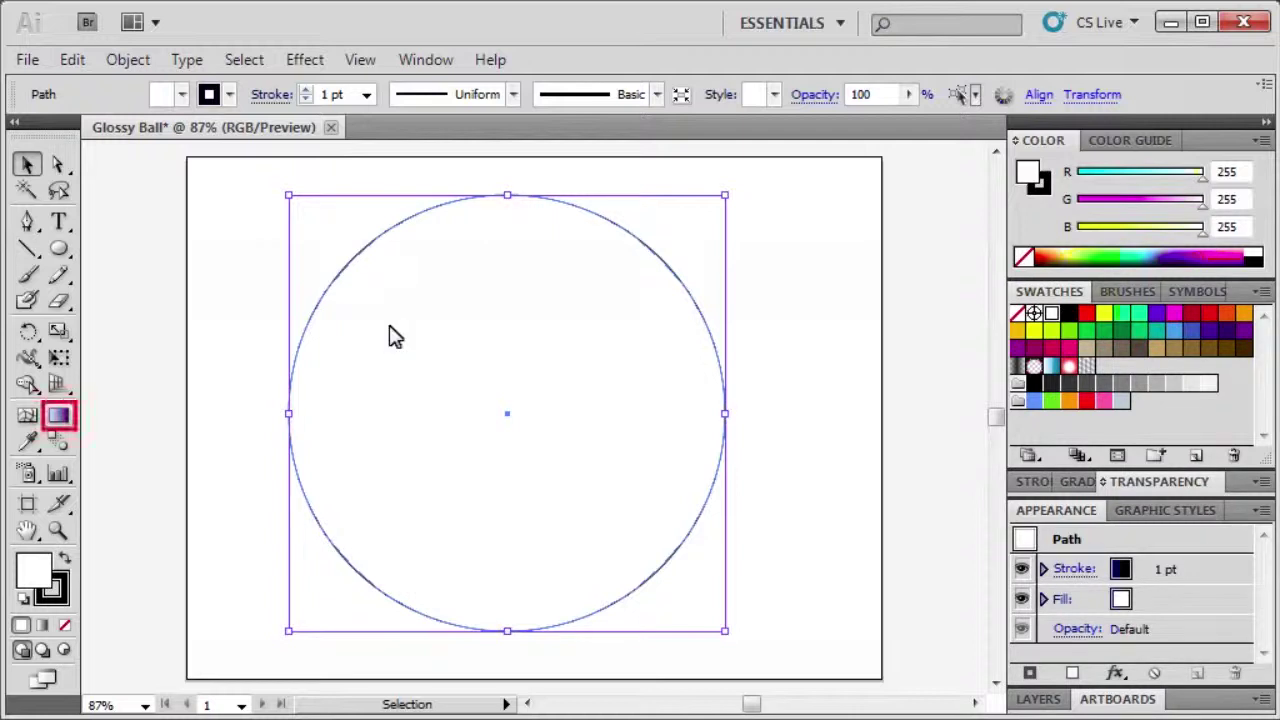
Step: Fill the circle with the default gradient and set its type to Radial
left_click(58, 416)
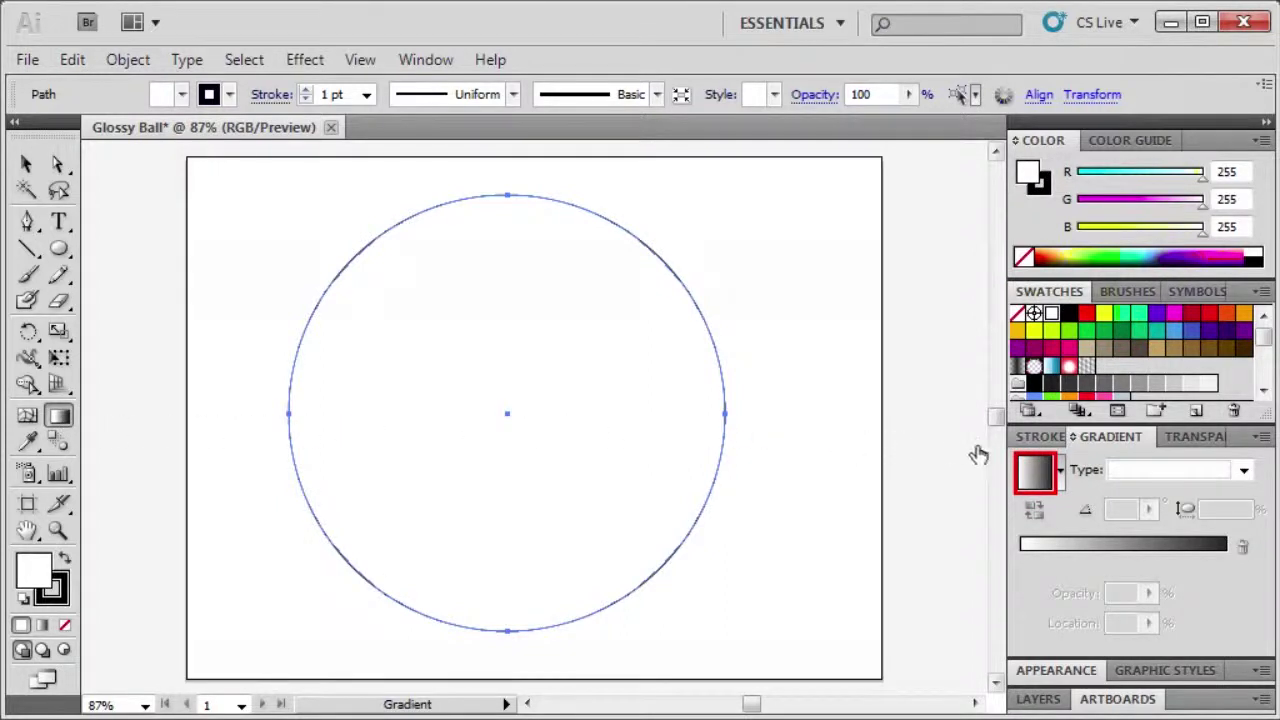
left_click(1028, 474)
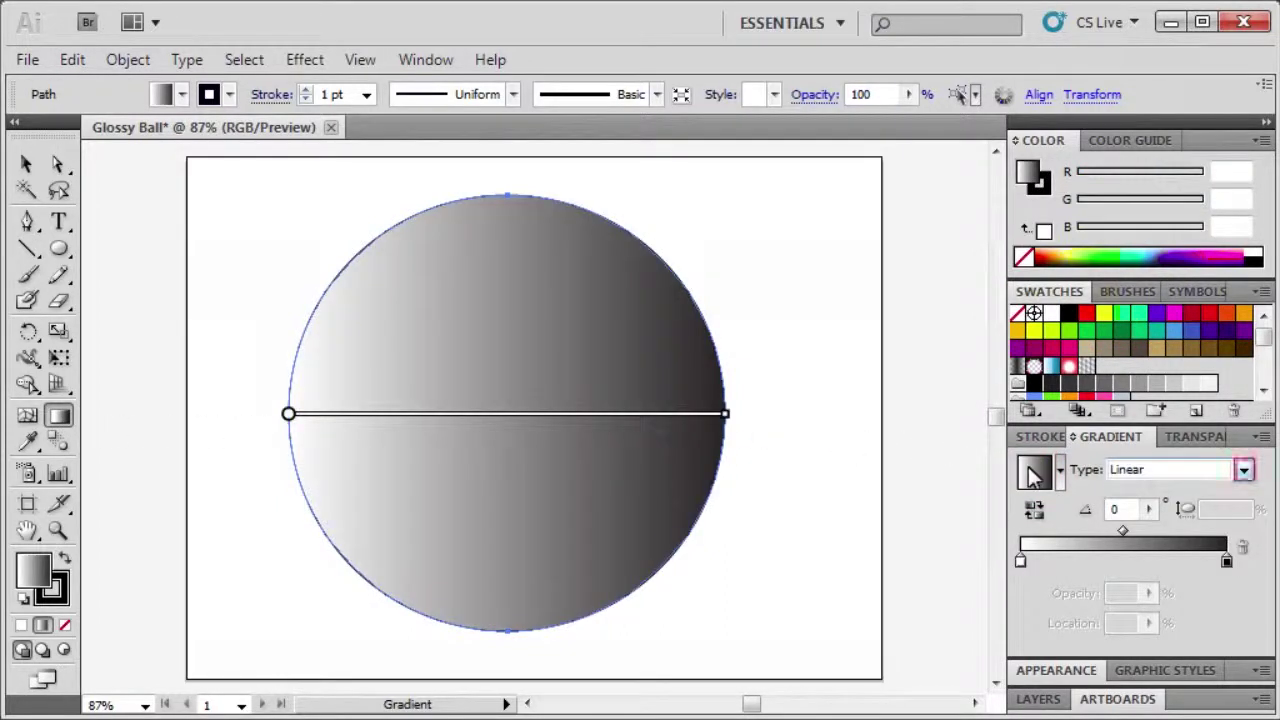
left_click(1243, 470)
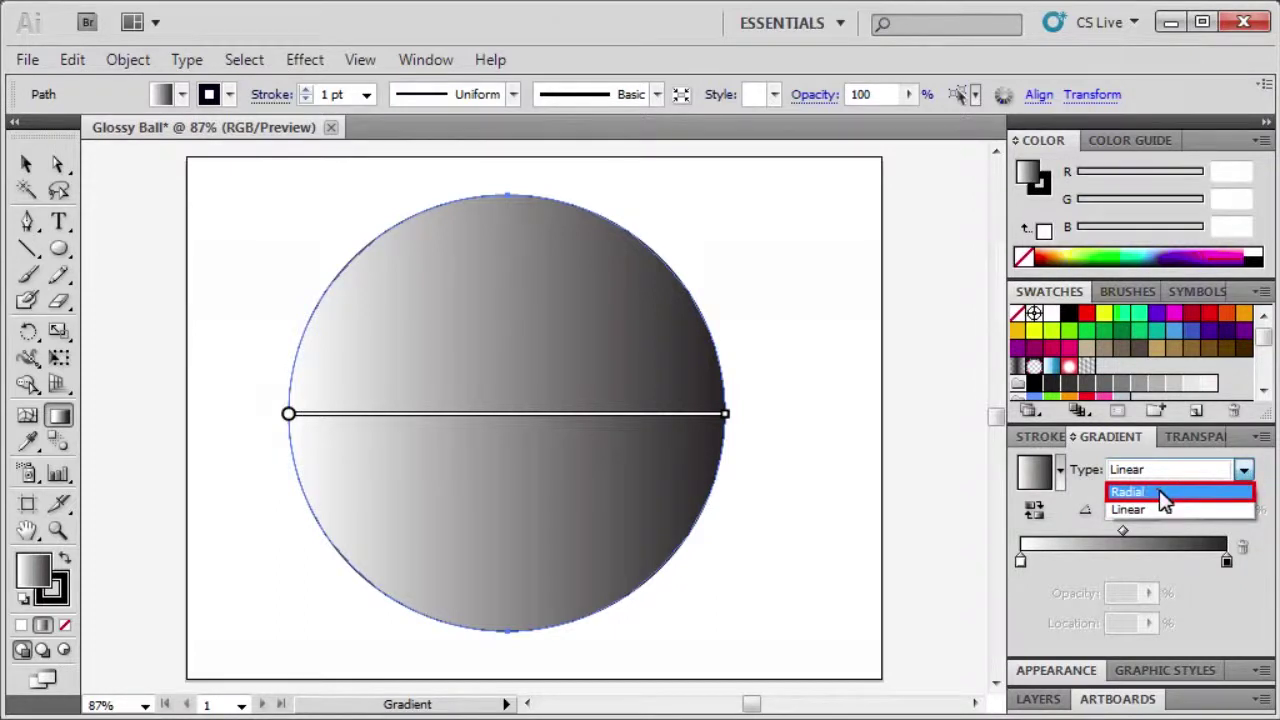
left_click(1163, 493)
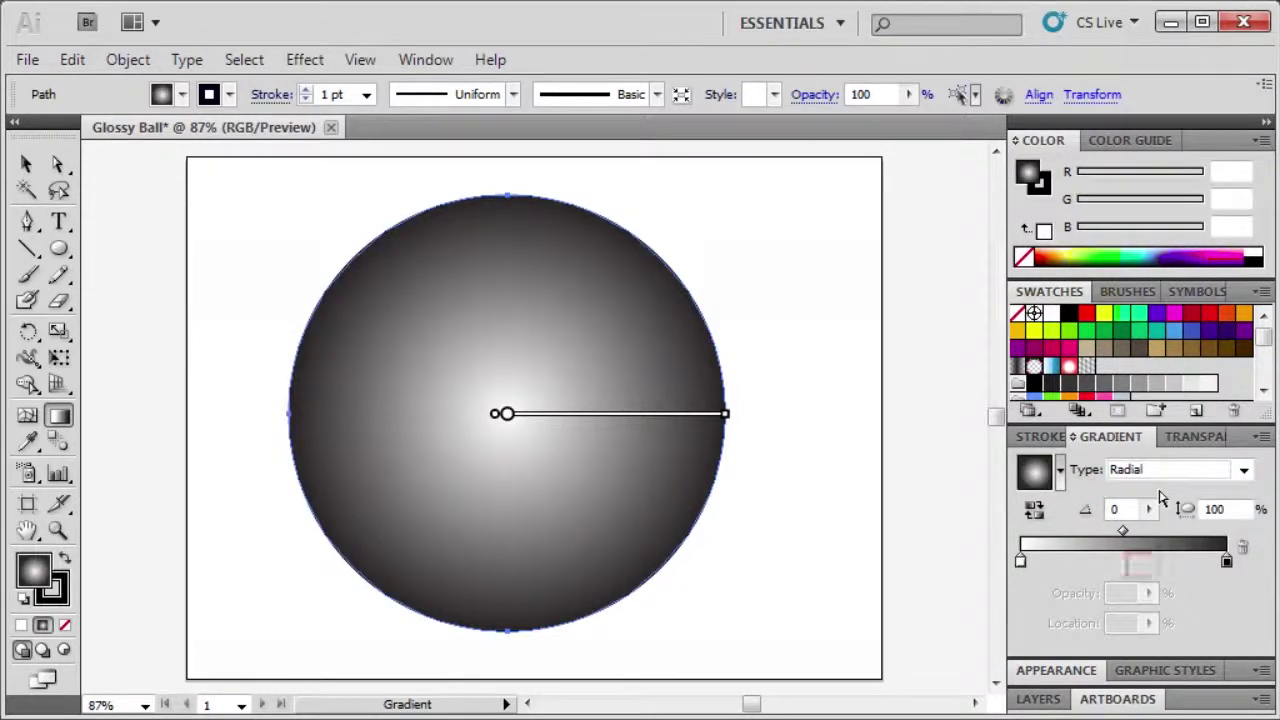
Step: Add a middle gradient stop and make the left stop yellow, RGB 252, 228, 33
left_click(1141, 562)
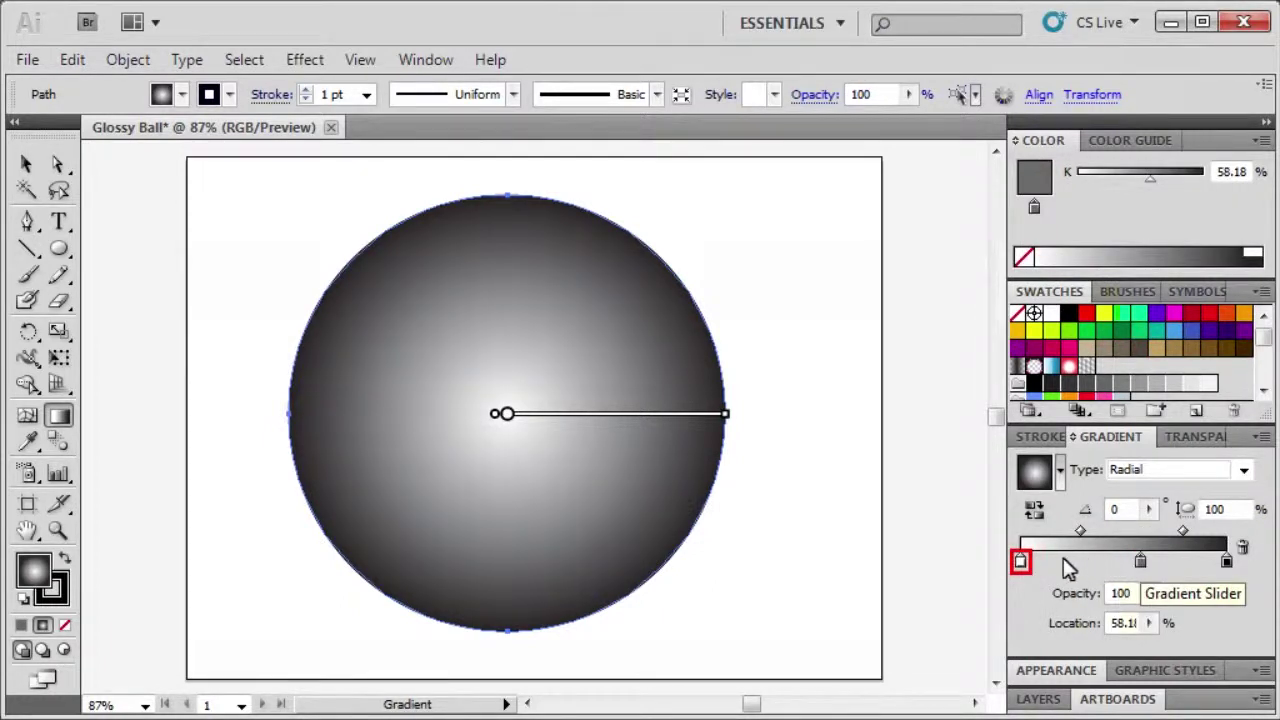
double_click(1020, 560)
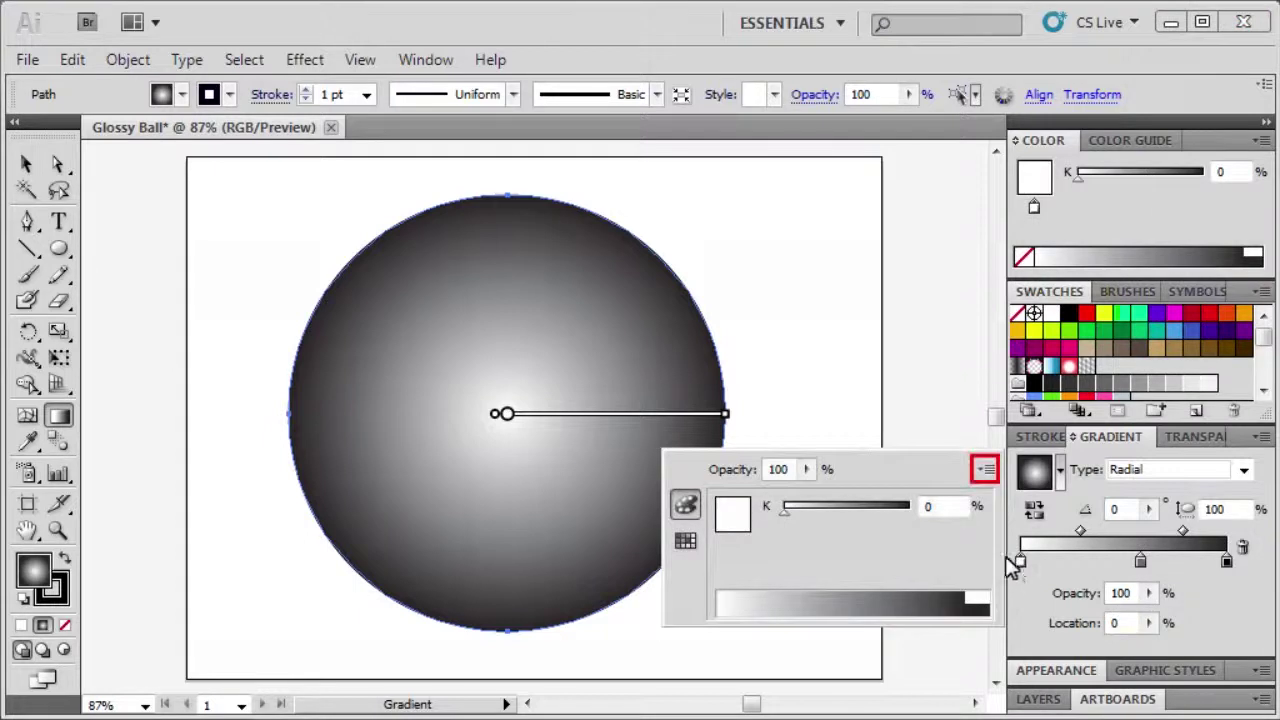
left_click(986, 476)
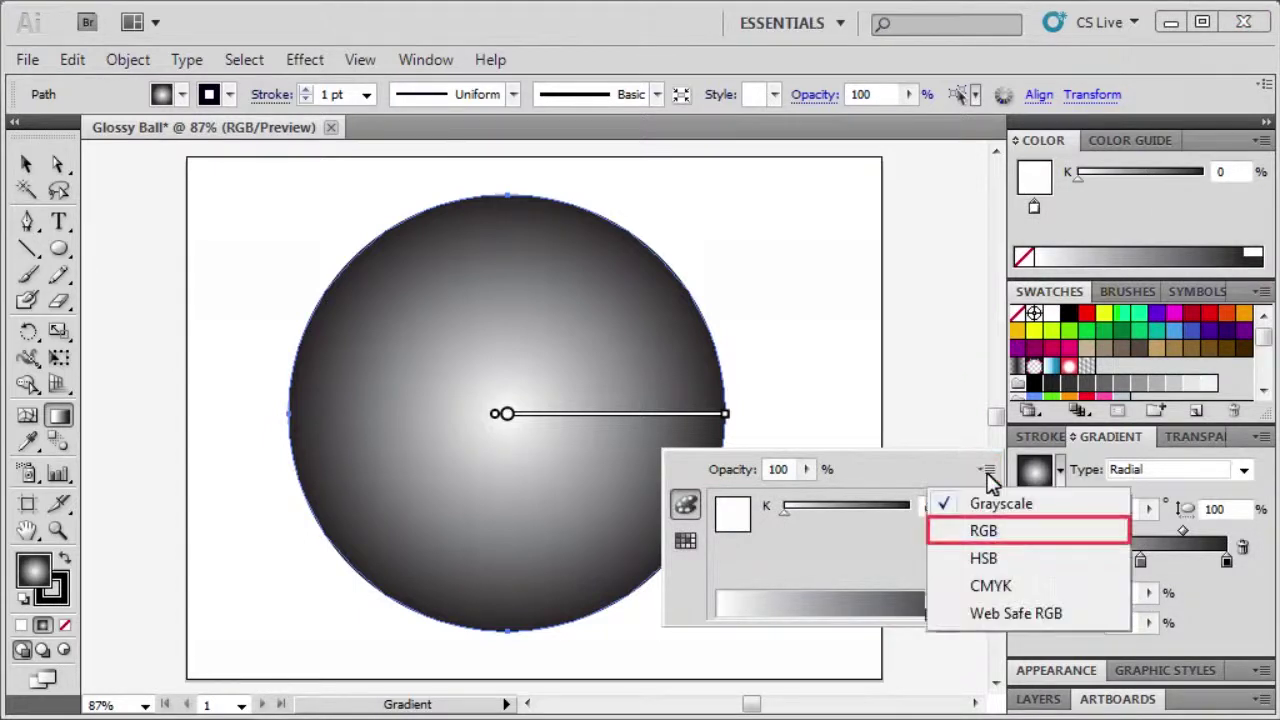
left_click(1010, 530)
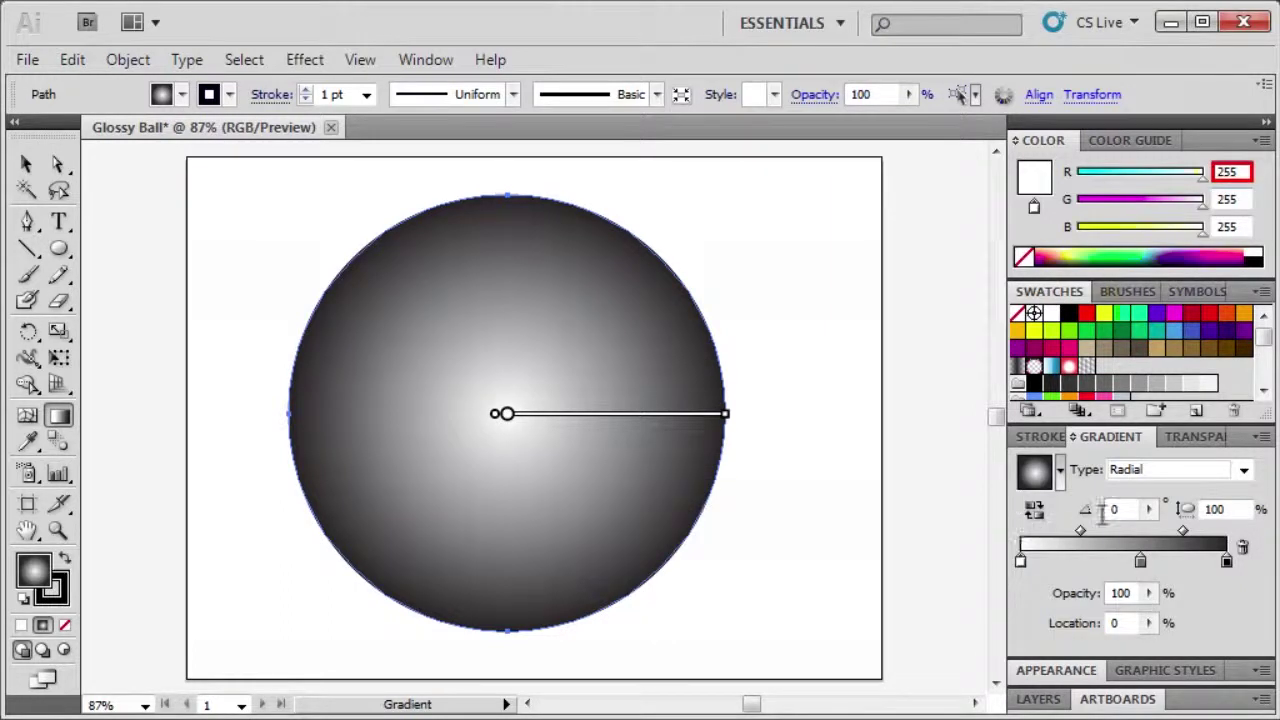
left_click(1240, 171)
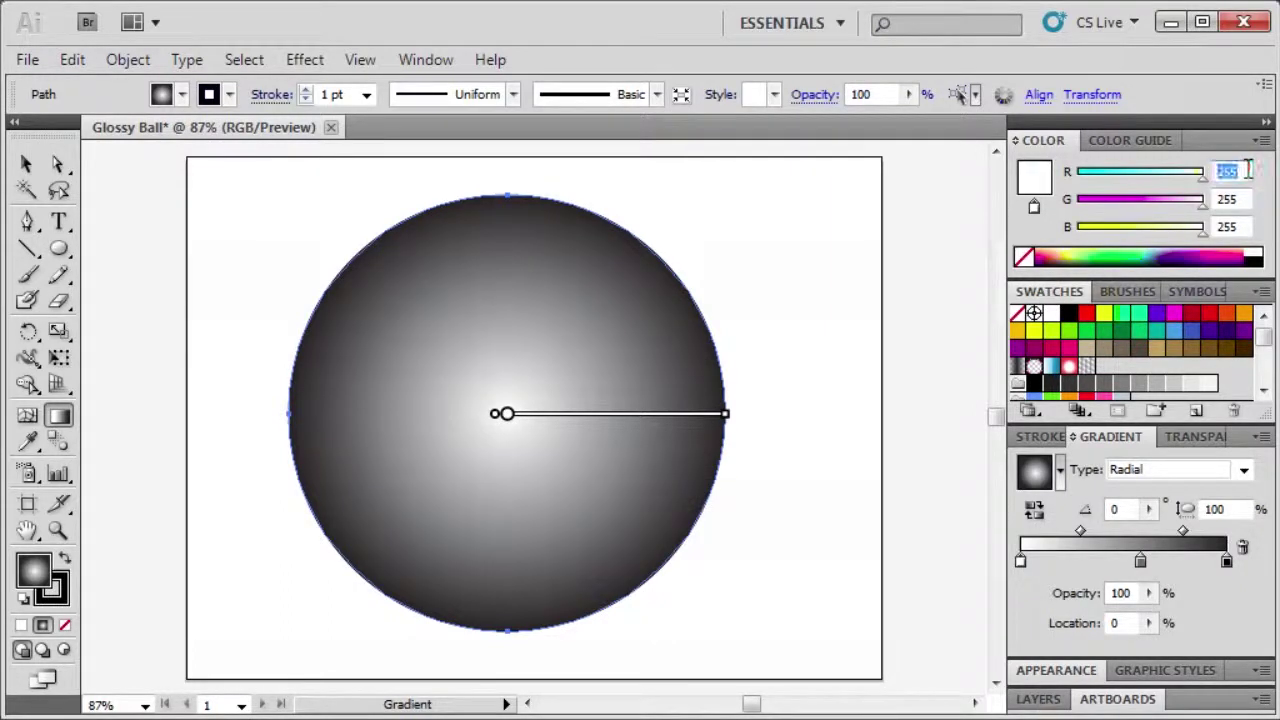
type("25")
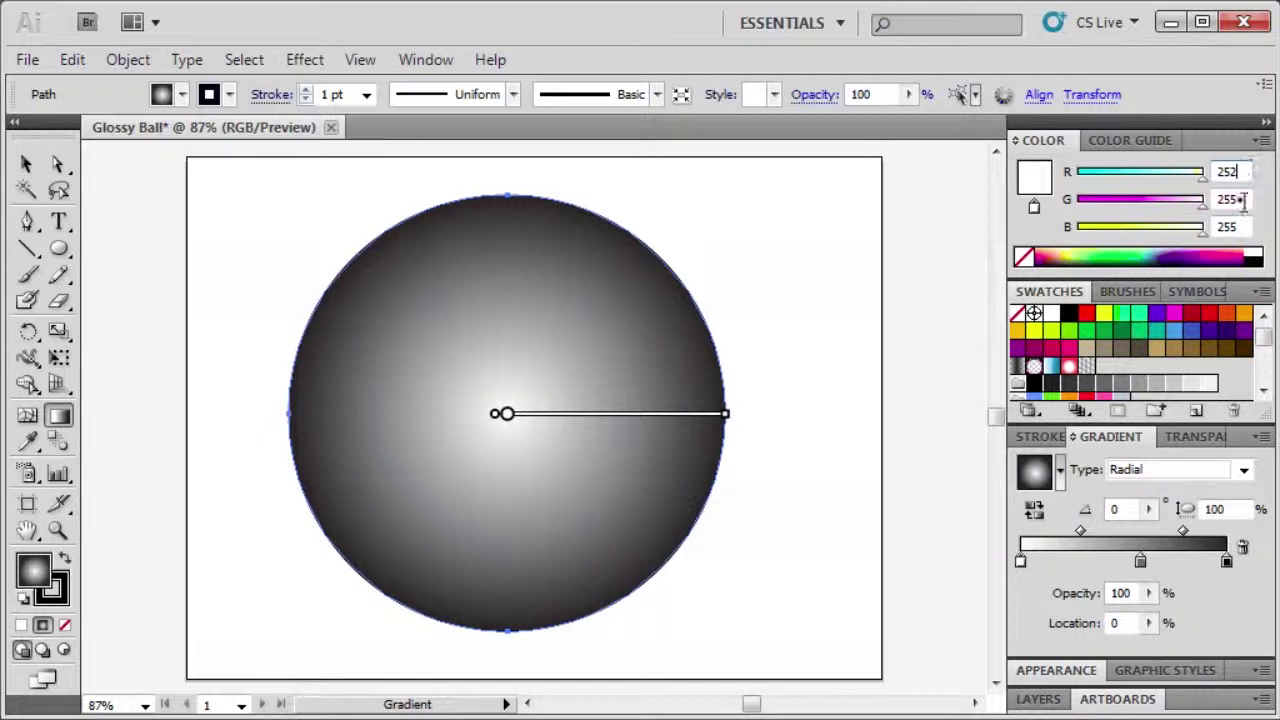
left_click(1243, 200)
type("228")
left_click(1248, 226)
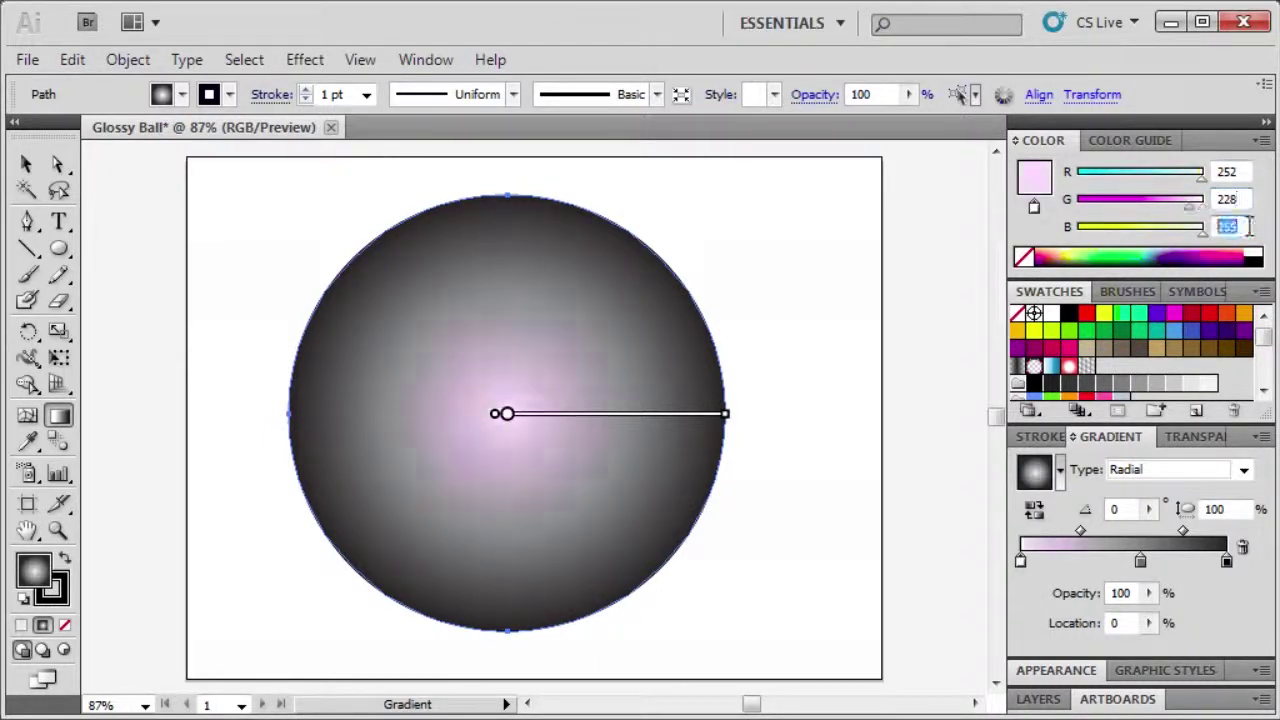
type("3")
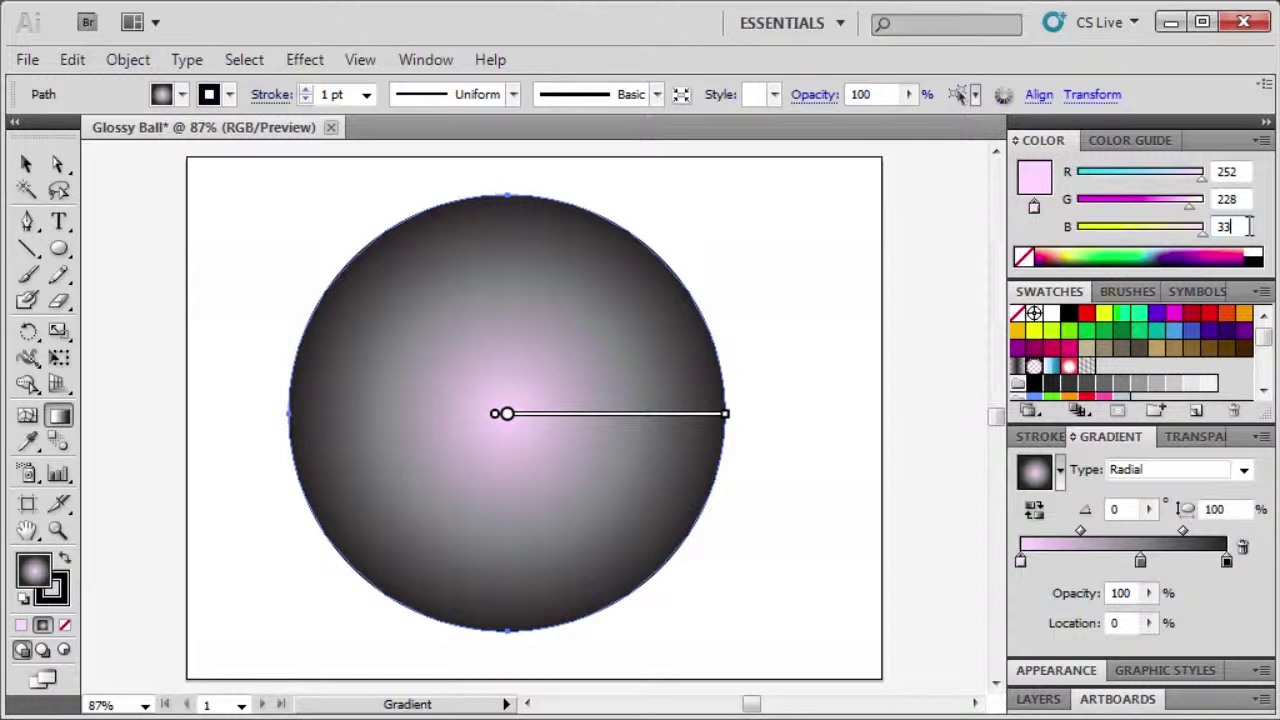
type("3")
key("Return")
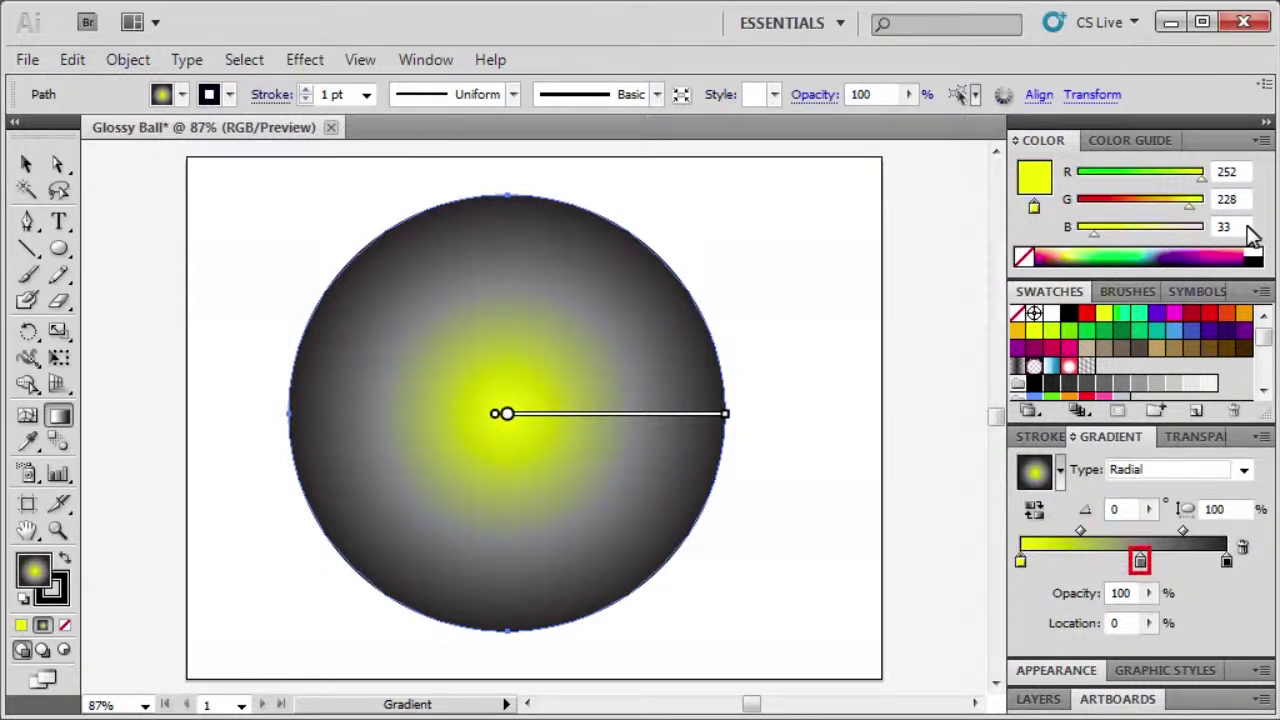
Step: Set the middle gradient stop to orange, RGB 255, 147, 30
left_click(1140, 561)
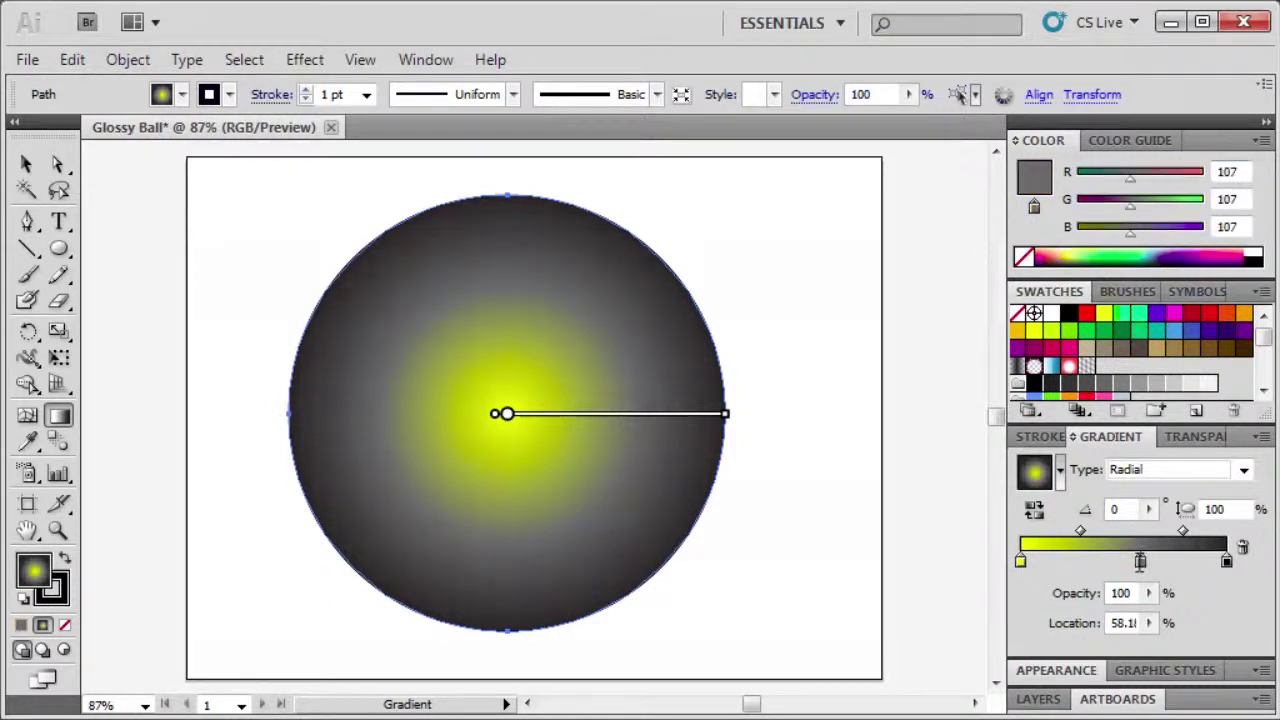
left_click(1240, 172)
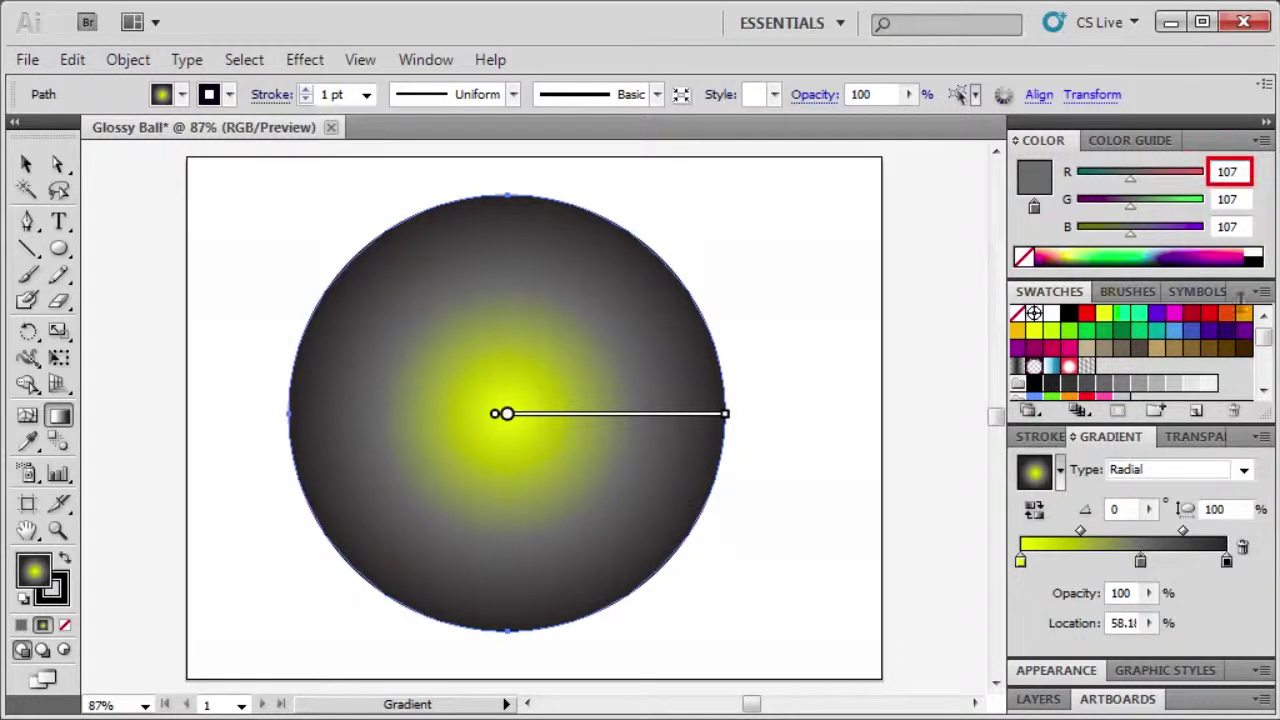
type("255")
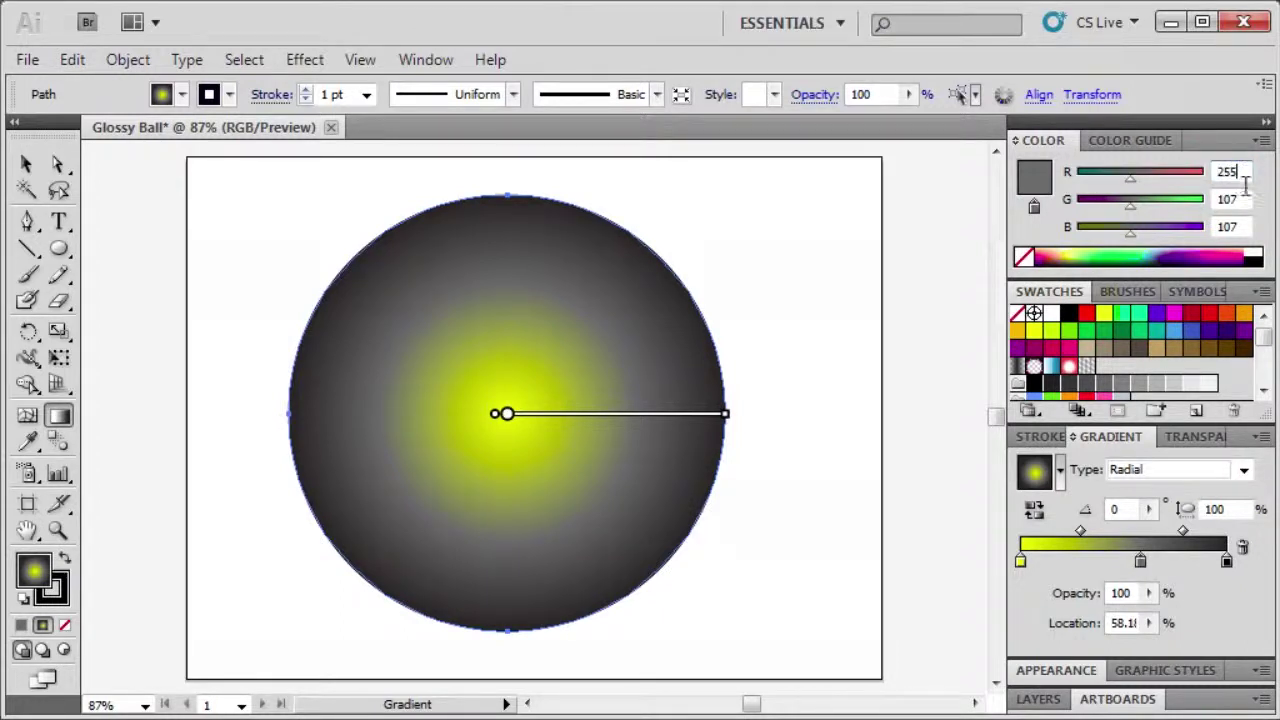
left_click(1247, 199)
type("147")
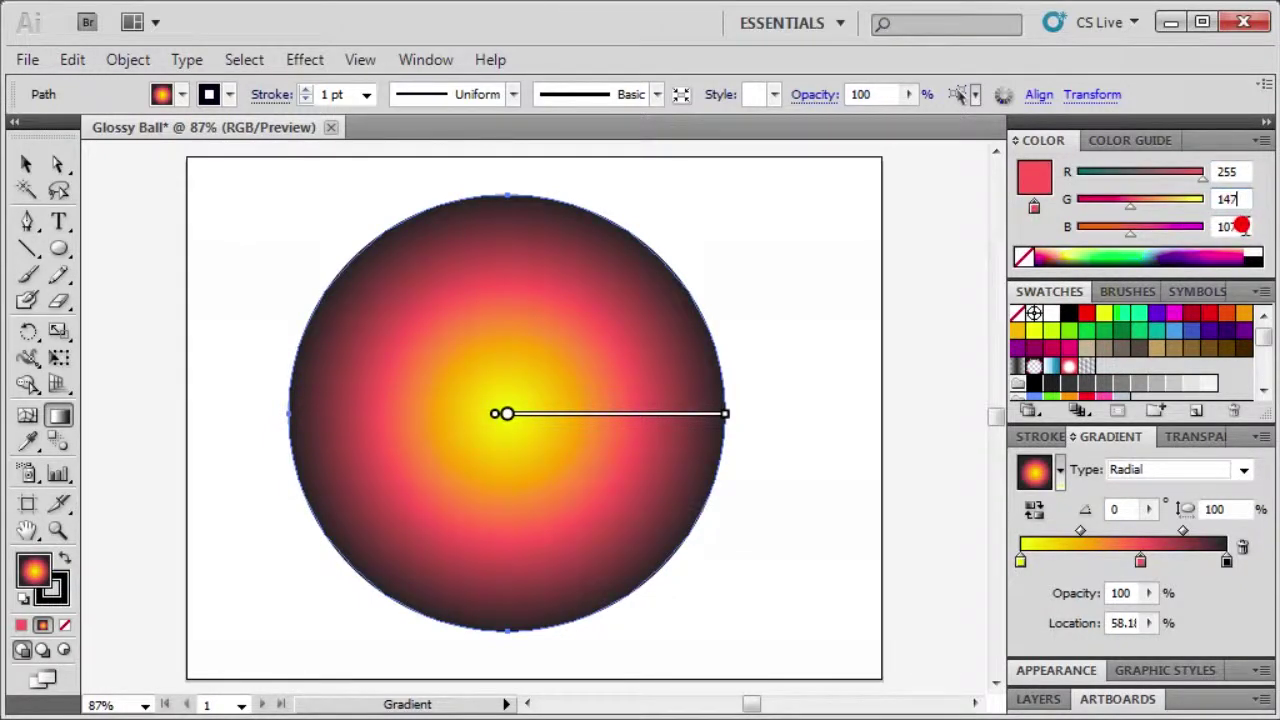
left_click(1247, 226)
type("30")
left_click(1244, 225)
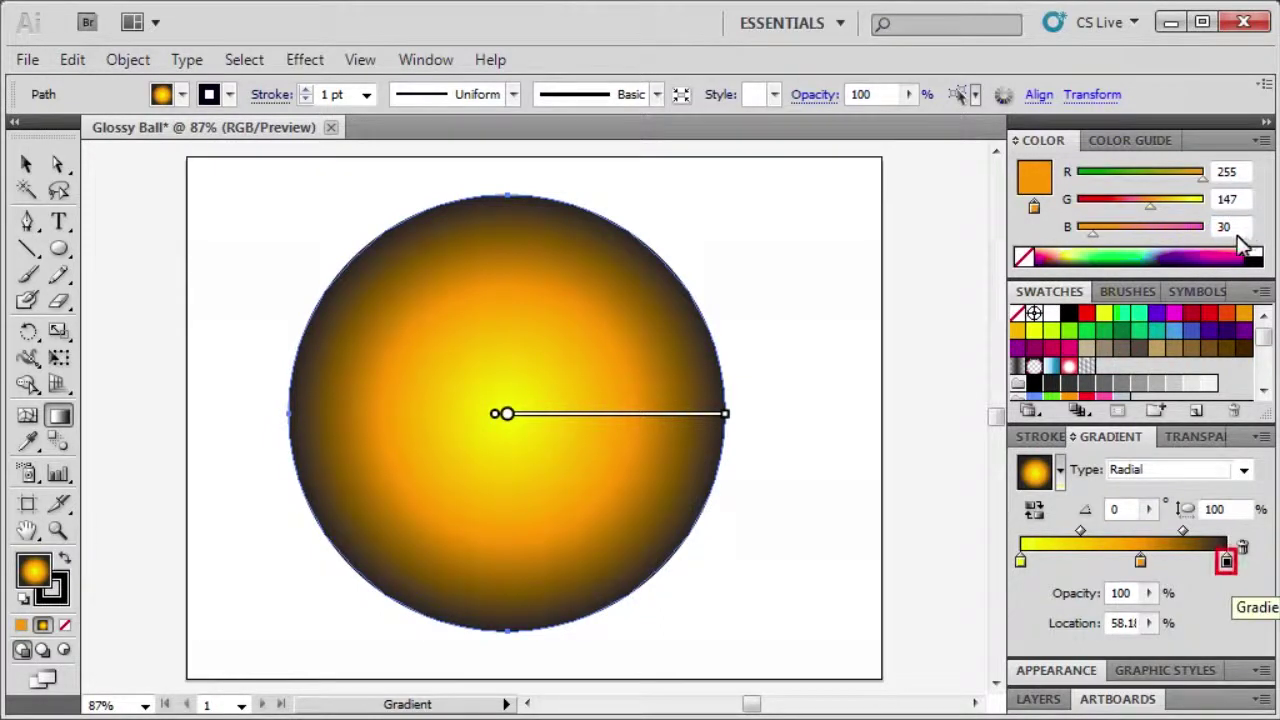
Step: Switch the outer gradient stop to RGB mode and set it to red, RGB 250, 0, 0
double_click(1227, 561)
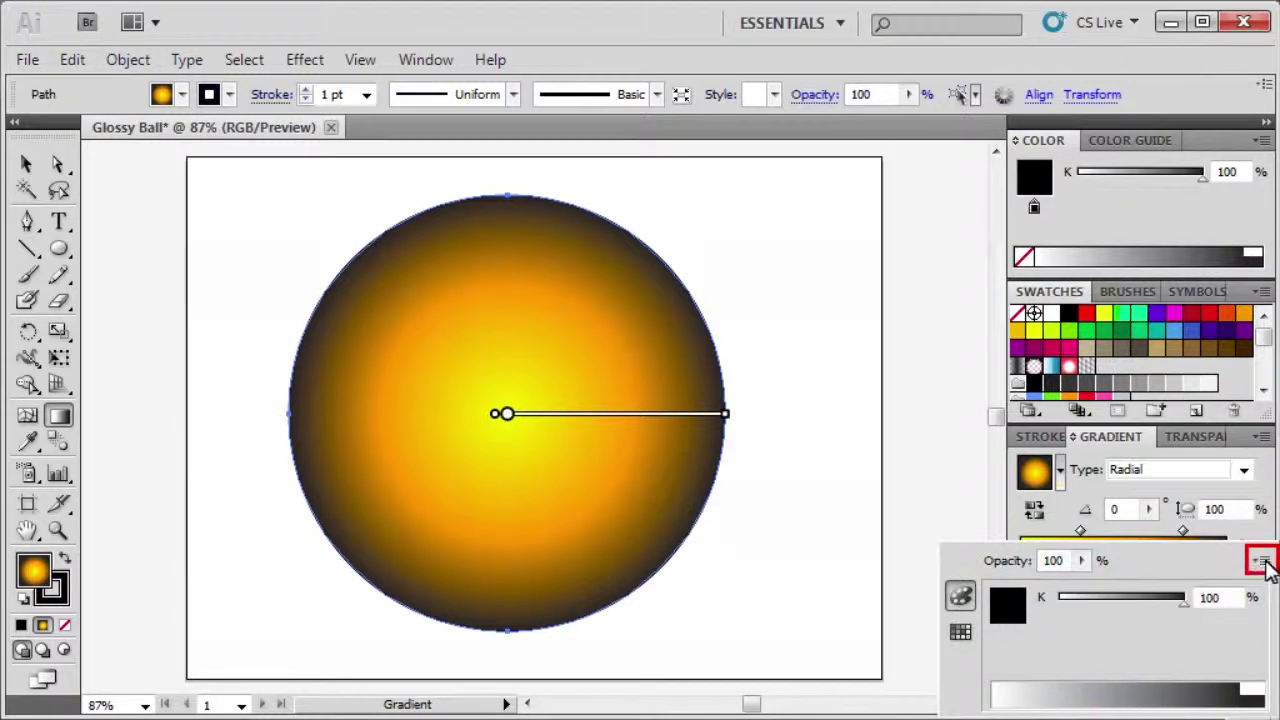
left_click(1264, 561)
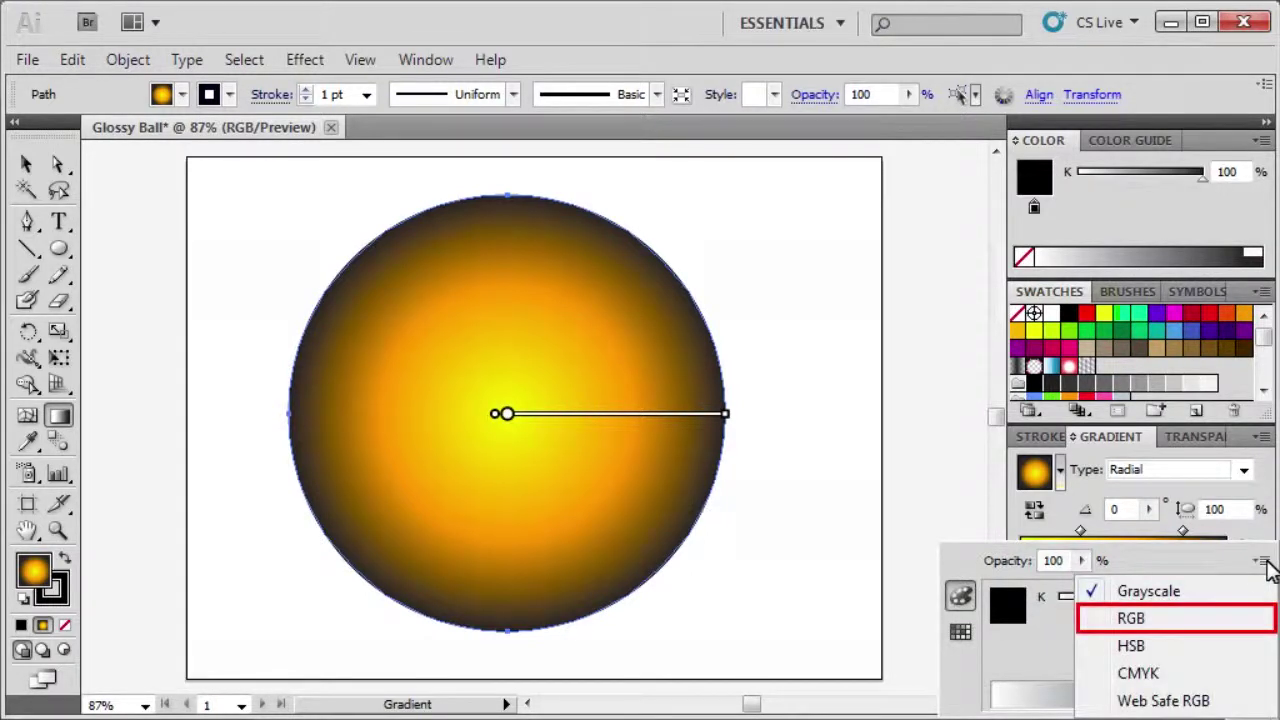
left_click(1200, 617)
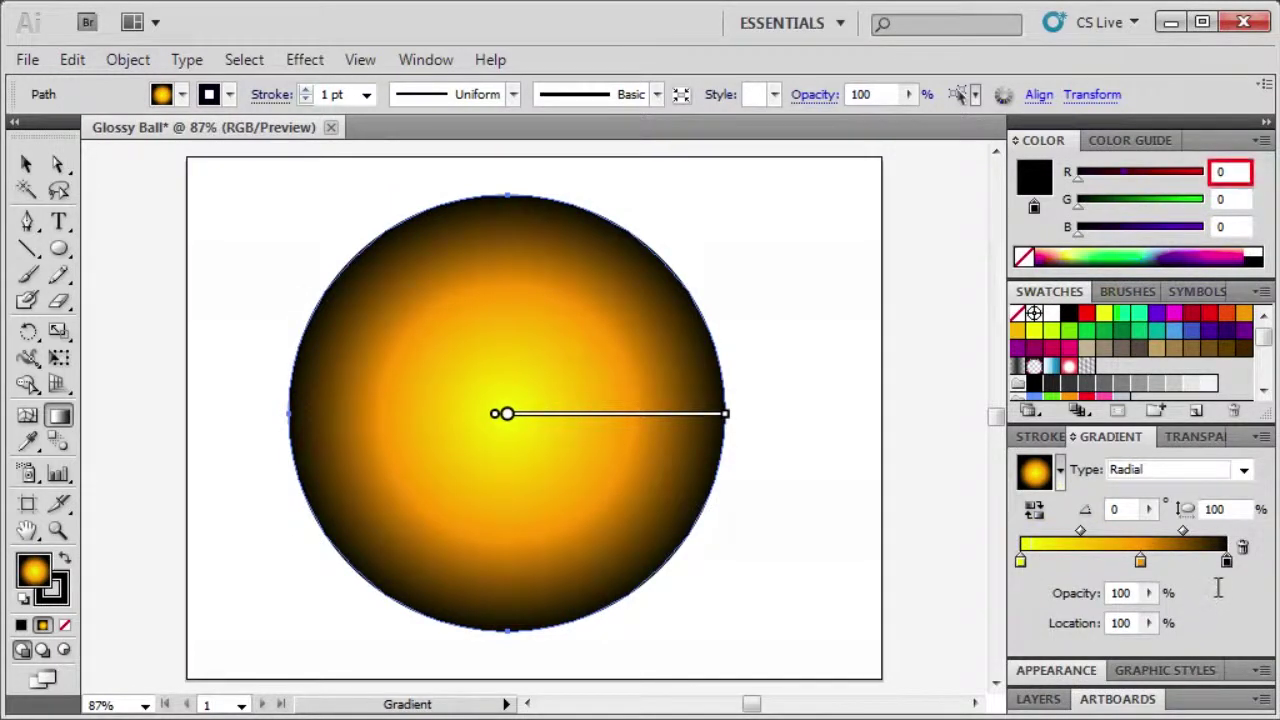
left_click(1240, 172)
type("25")
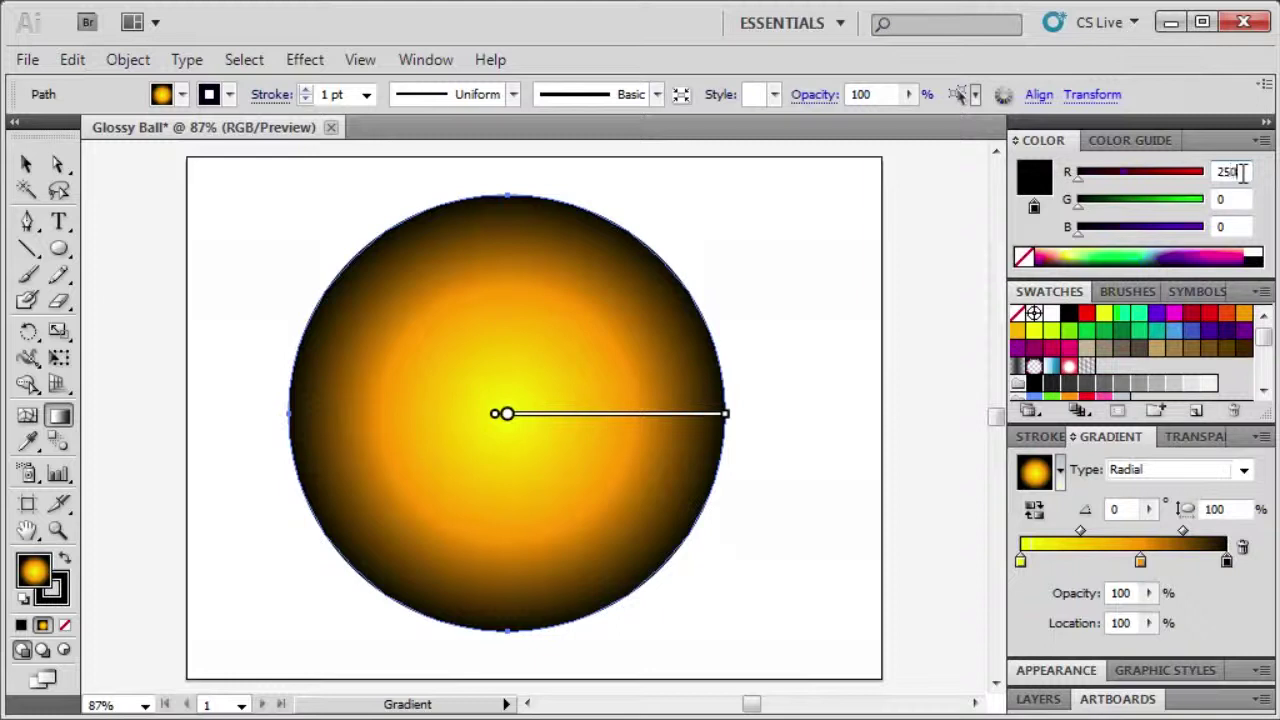
key("Return")
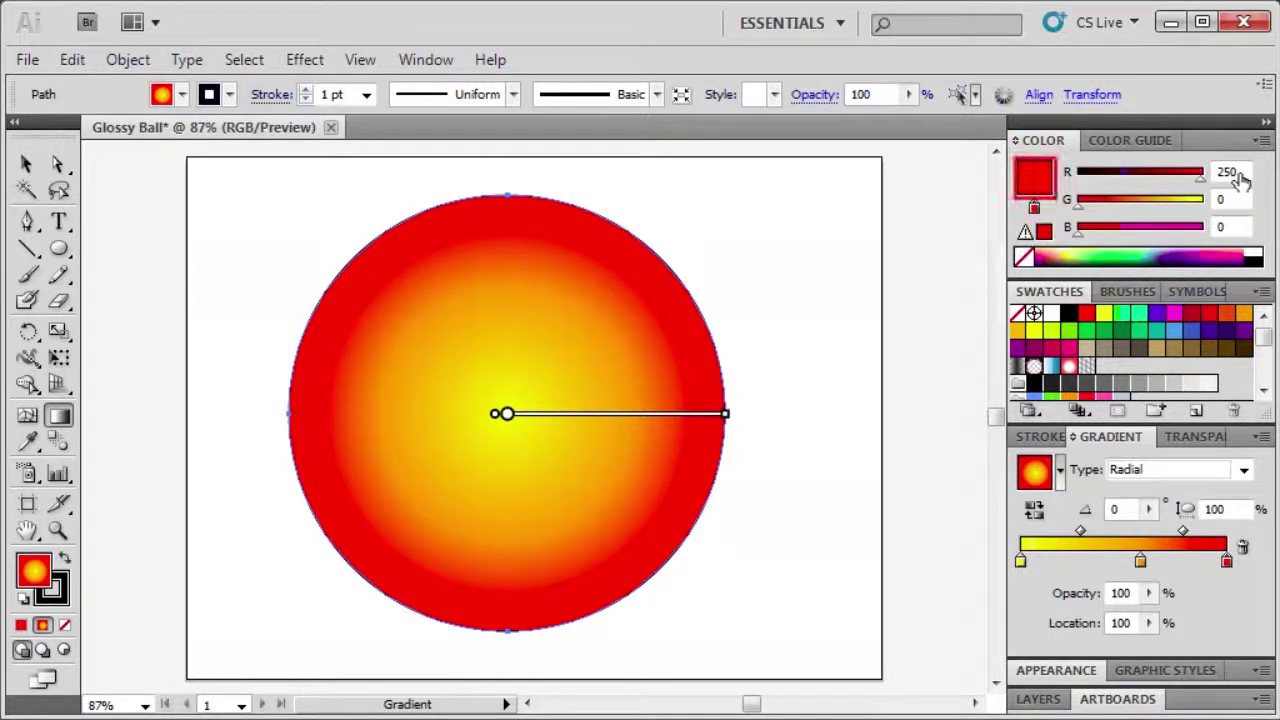
left_click(1036, 182)
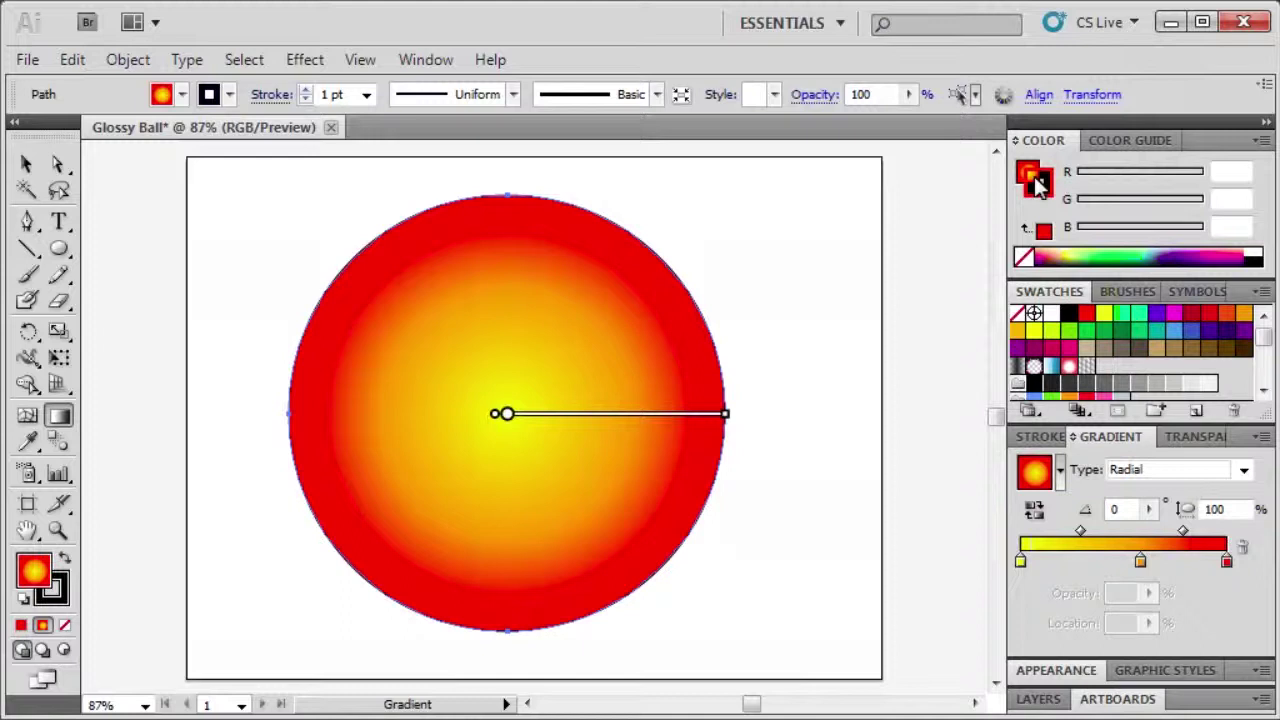
Step: Set the ball's stroke to yellow RGB 255, 255, 0 with a 3 pt weight
left_click(1040, 184)
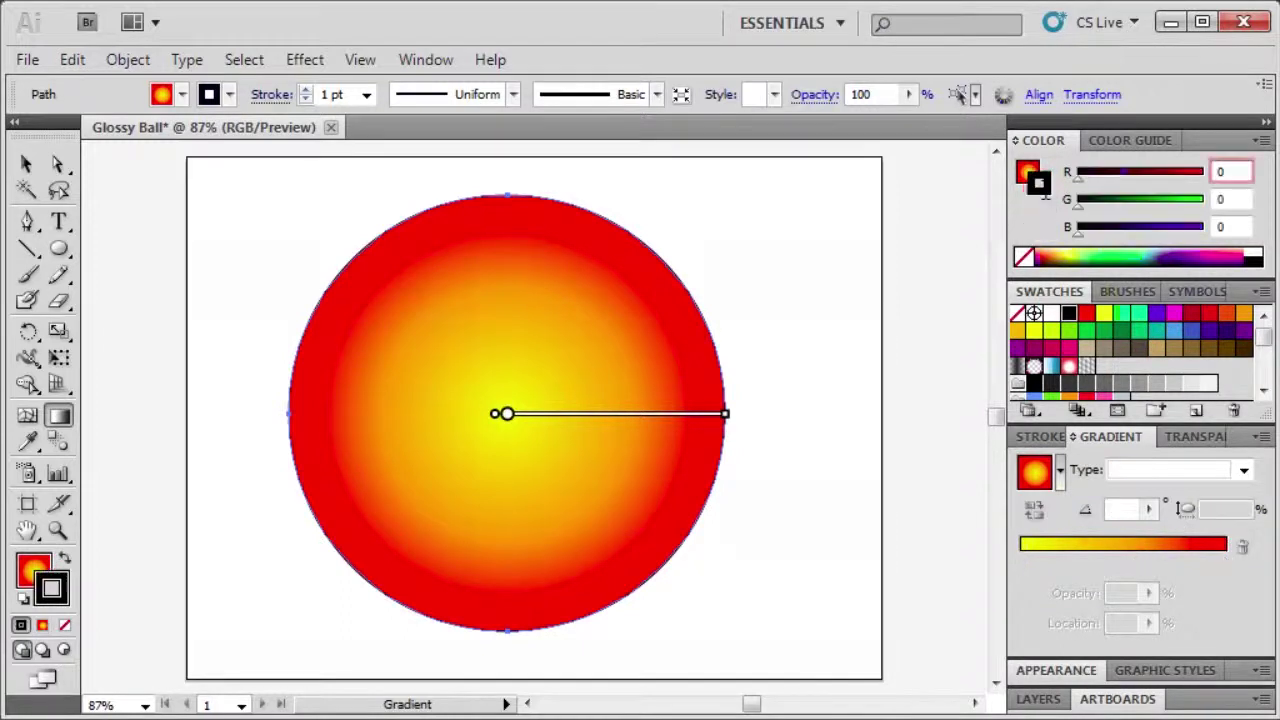
left_click(1236, 172)
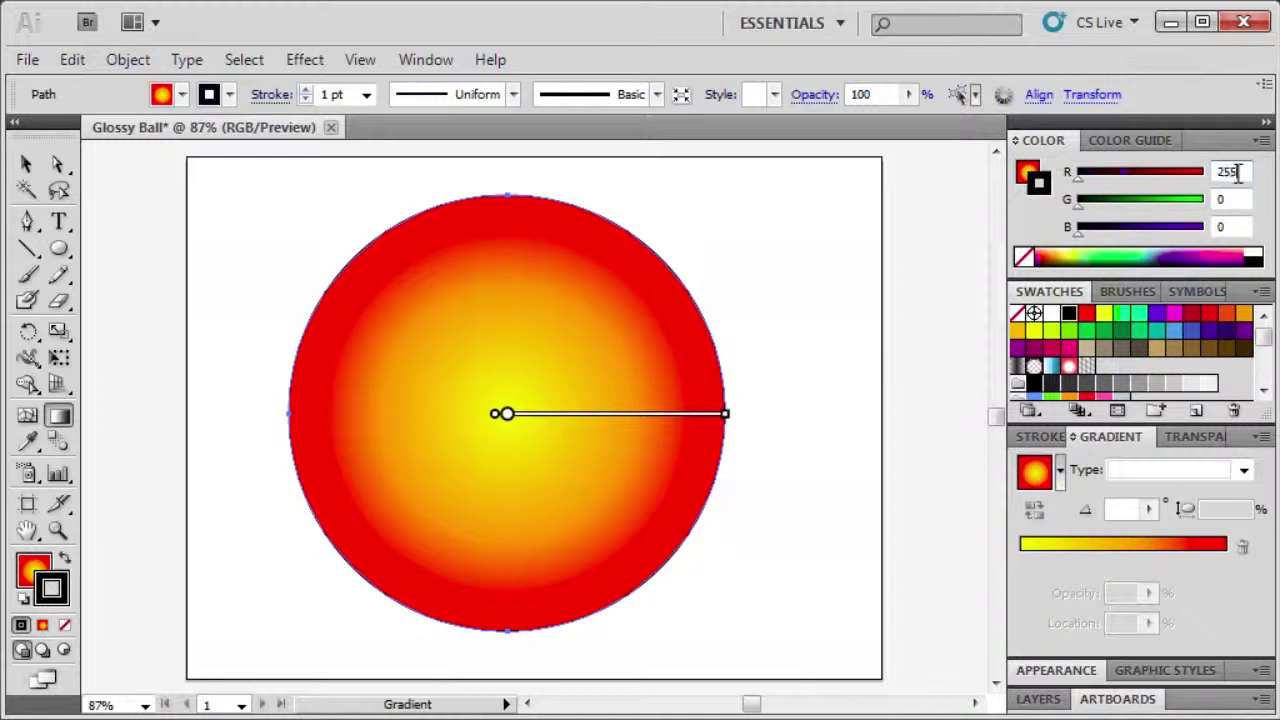
type("255")
left_click(1247, 200)
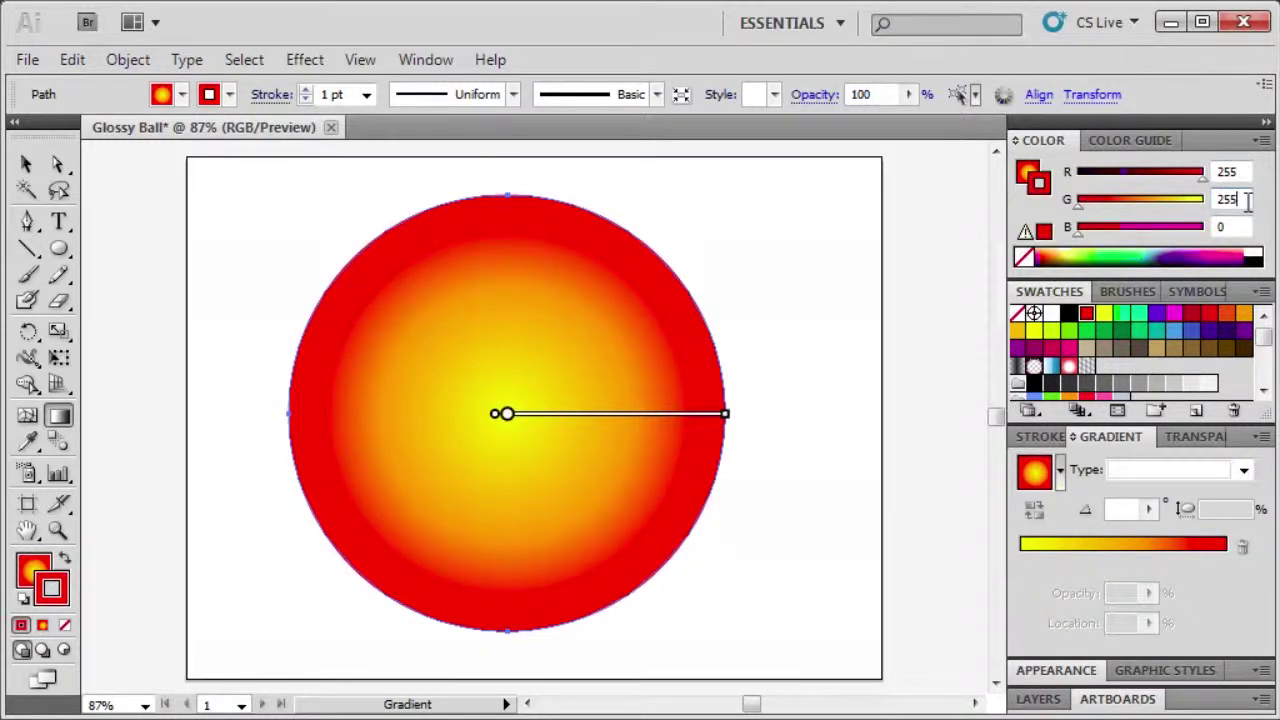
type("255")
key("Return")
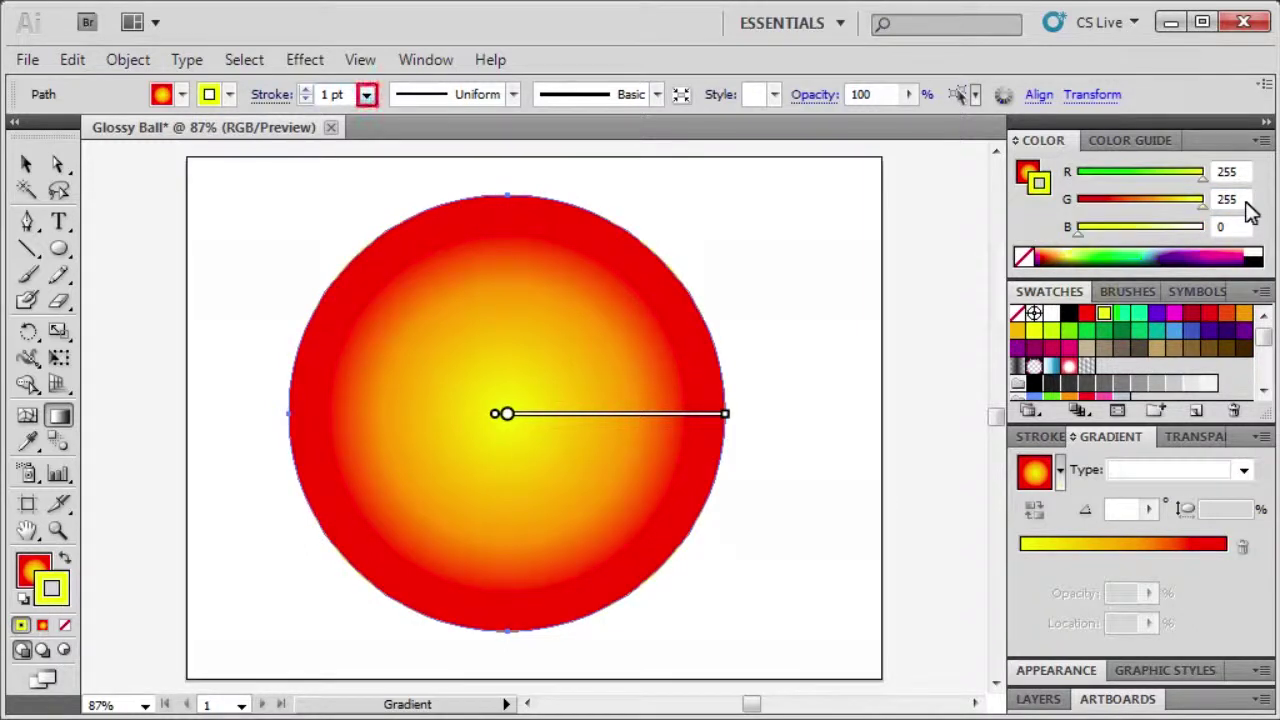
left_click(367, 97)
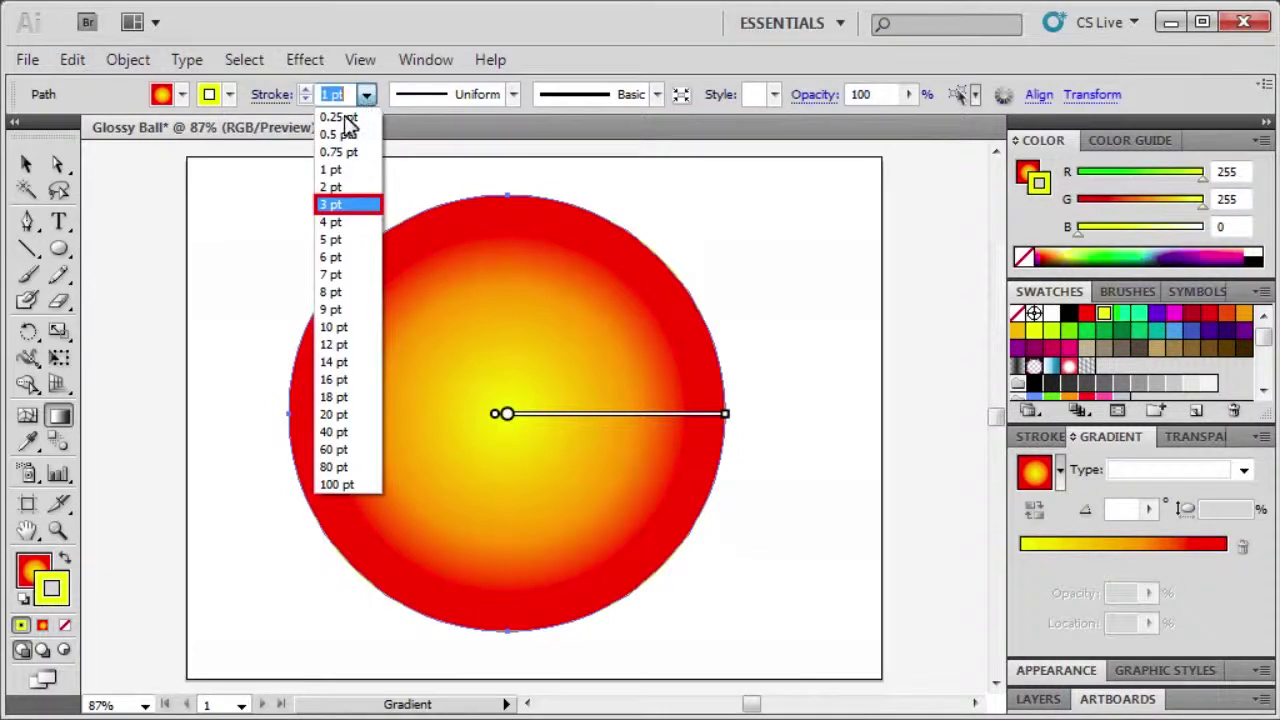
left_click(337, 204)
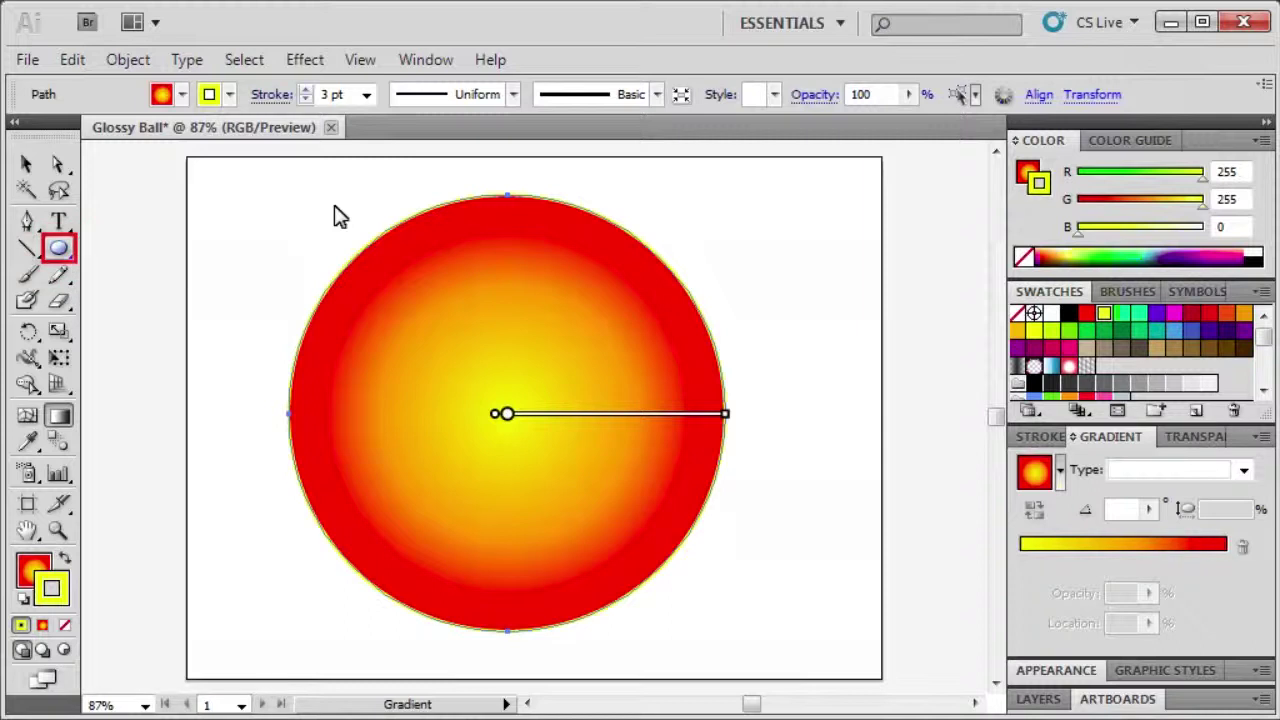
Step: Draw an oval to the right of the ball and give it a linear gradient
left_click(60, 250)
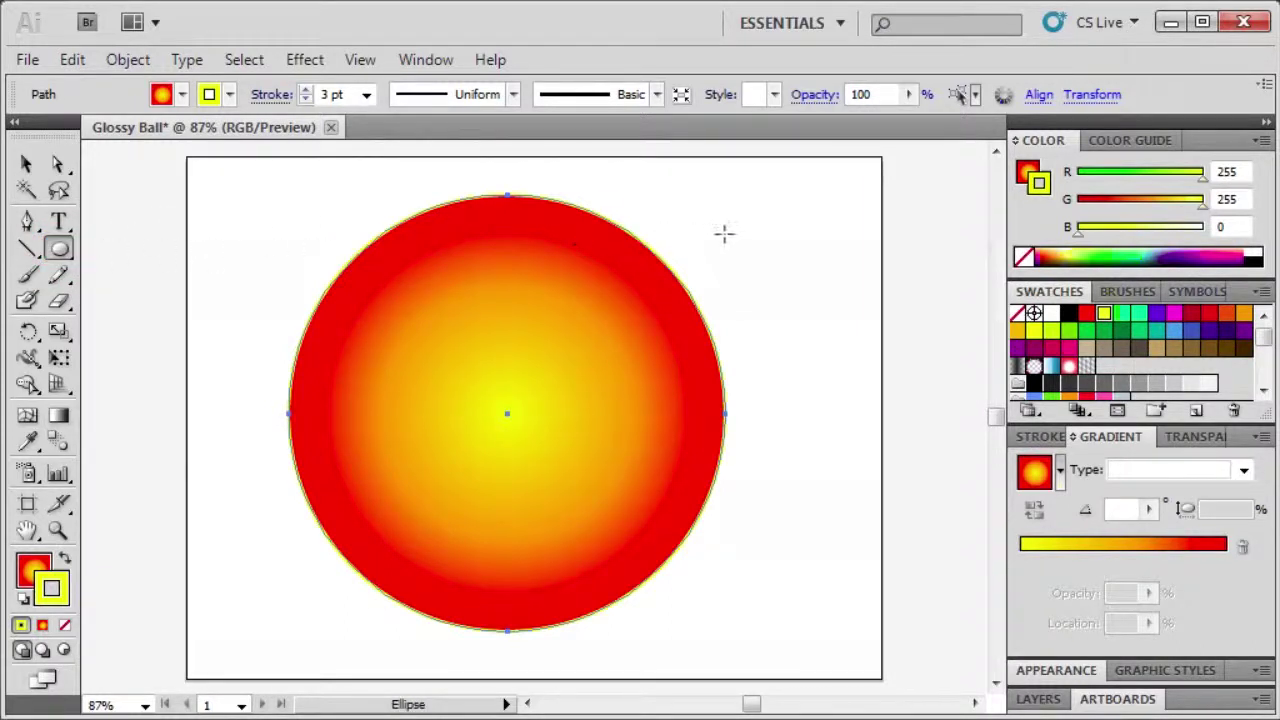
left_click_drag(731, 231, 955, 335)
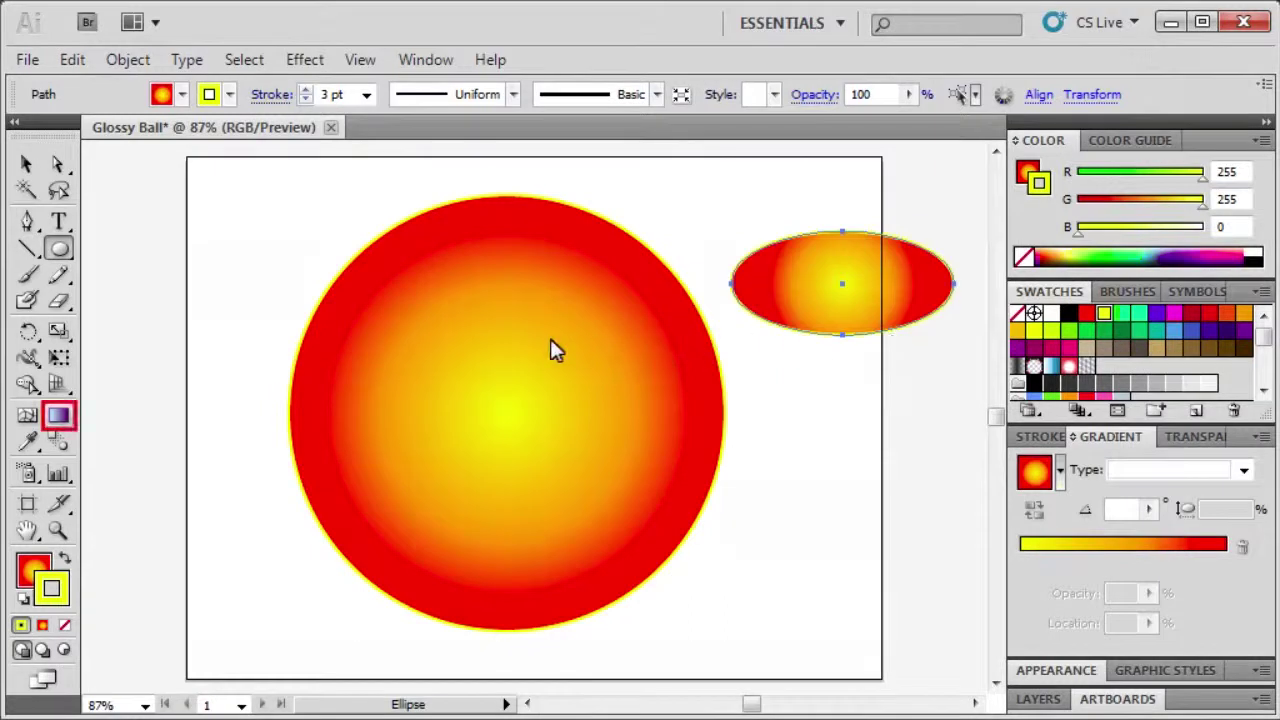
left_click(57, 420)
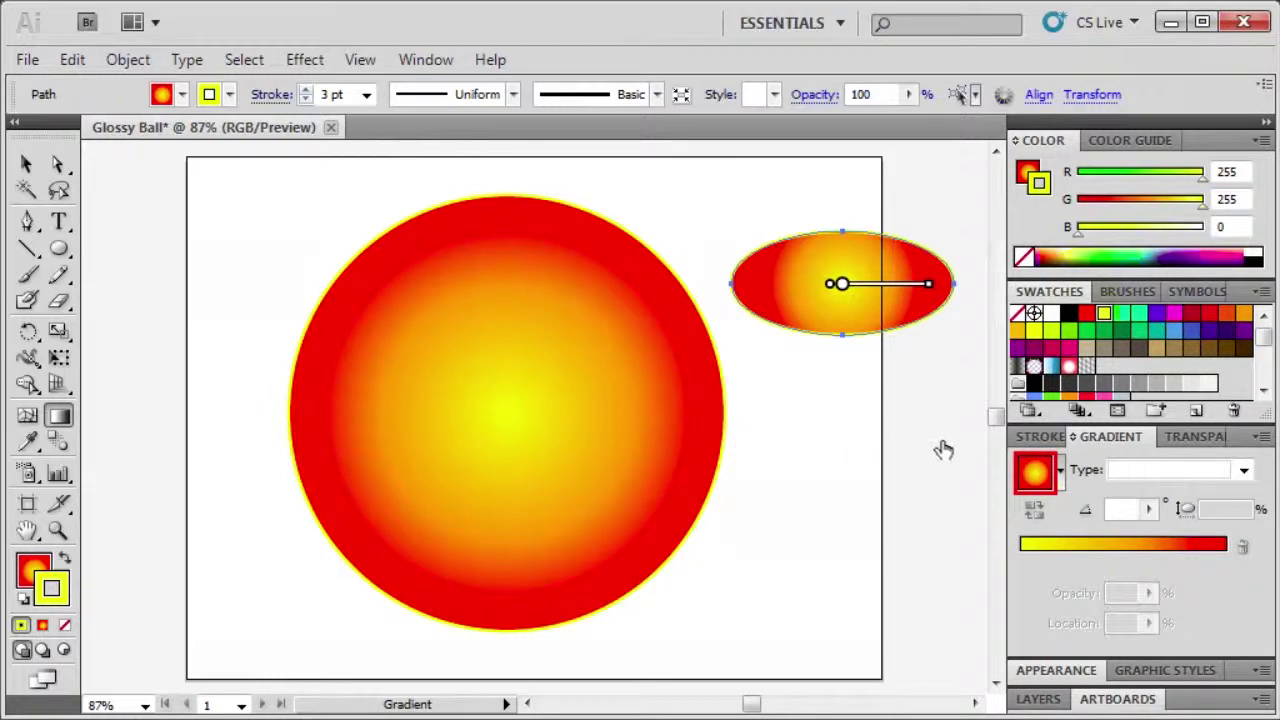
left_click(1036, 476)
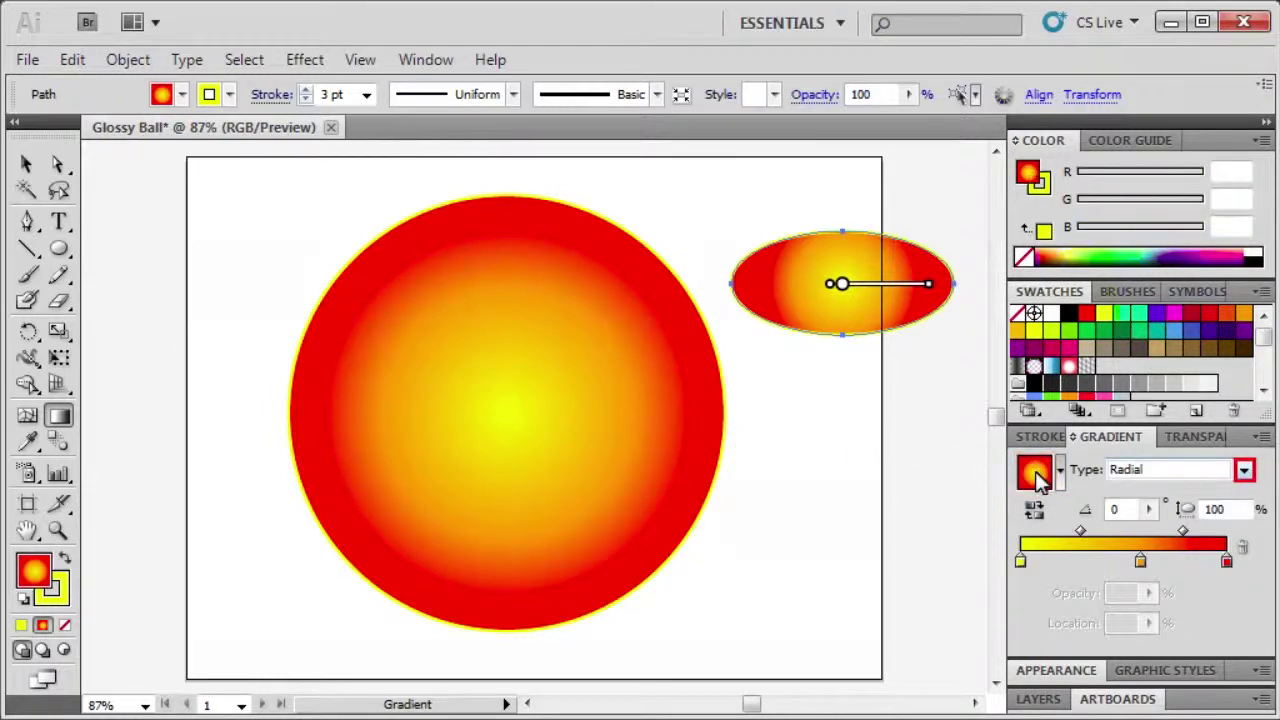
left_click(1244, 472)
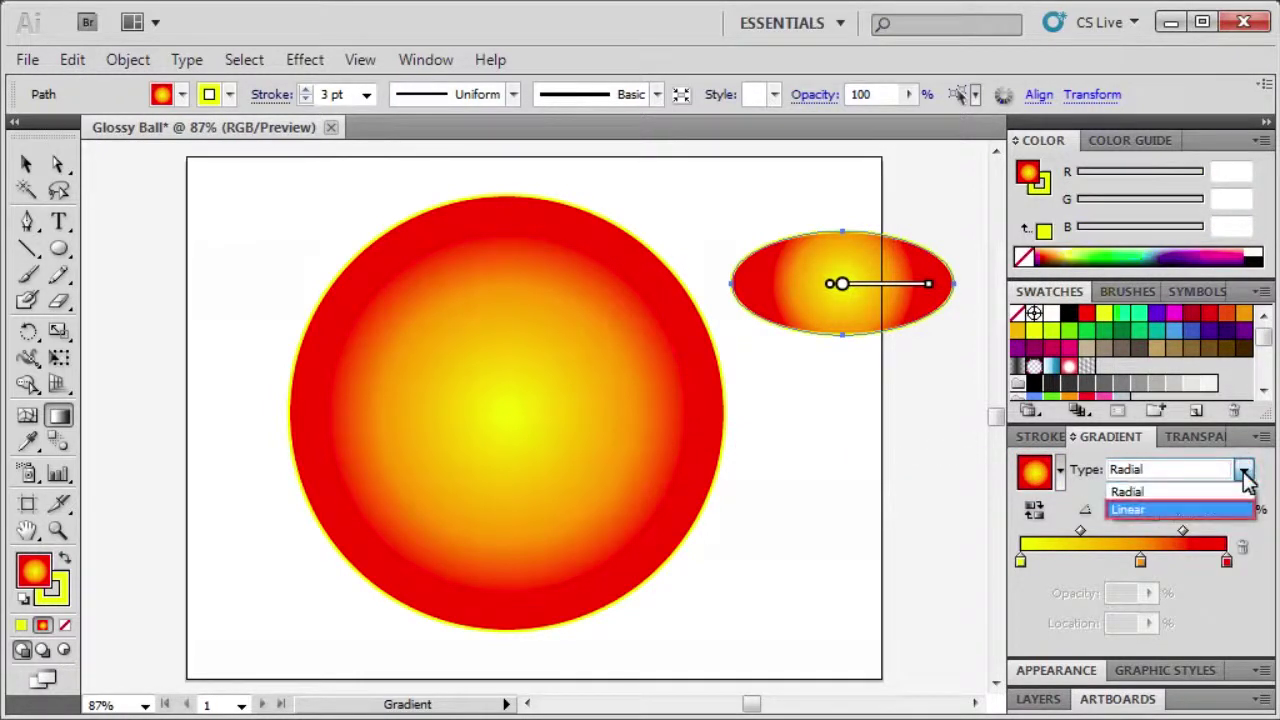
left_click(1141, 511)
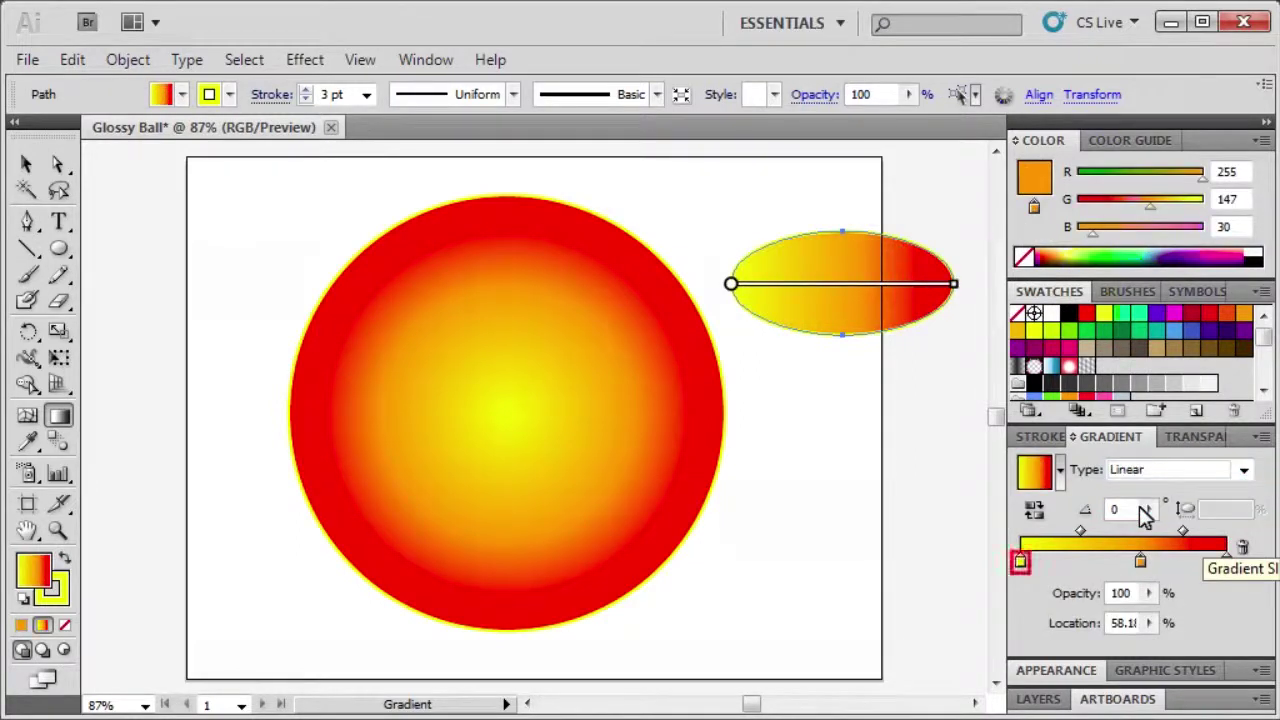
Step: Set the oval's left gradient stop to black, RGB 0, 0, 0
double_click(1021, 562)
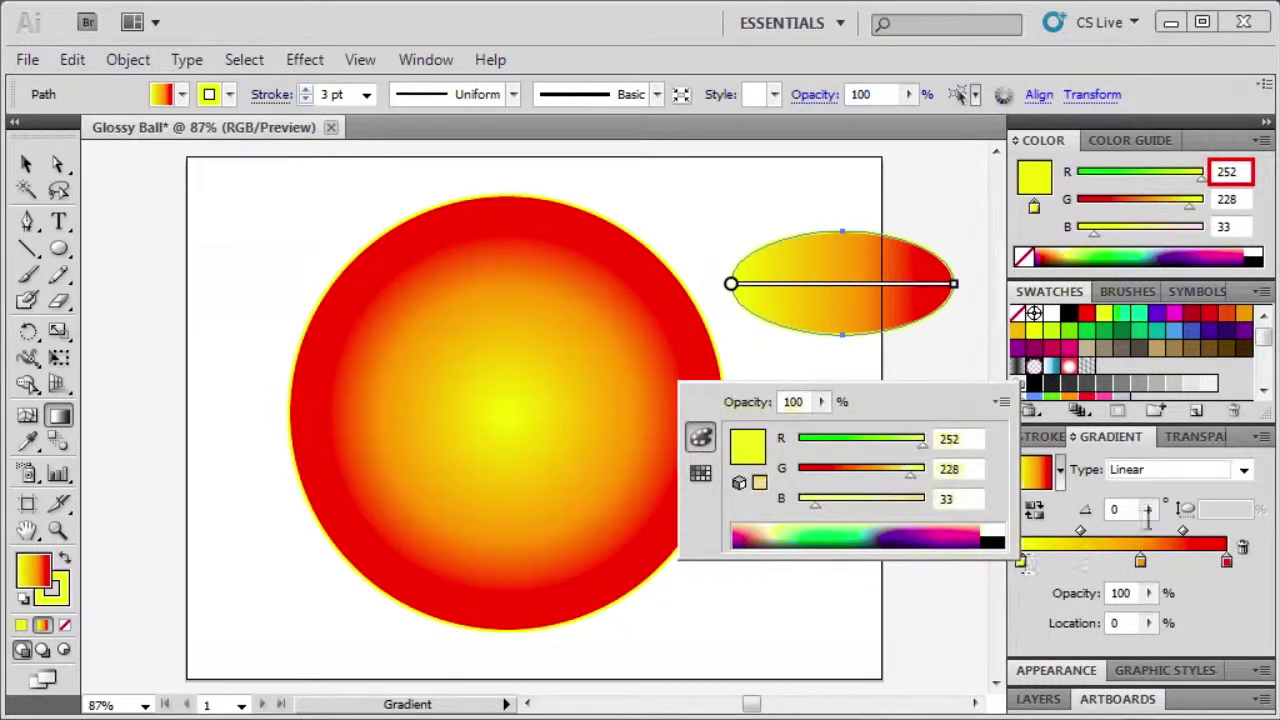
left_click(1245, 172)
type("0")
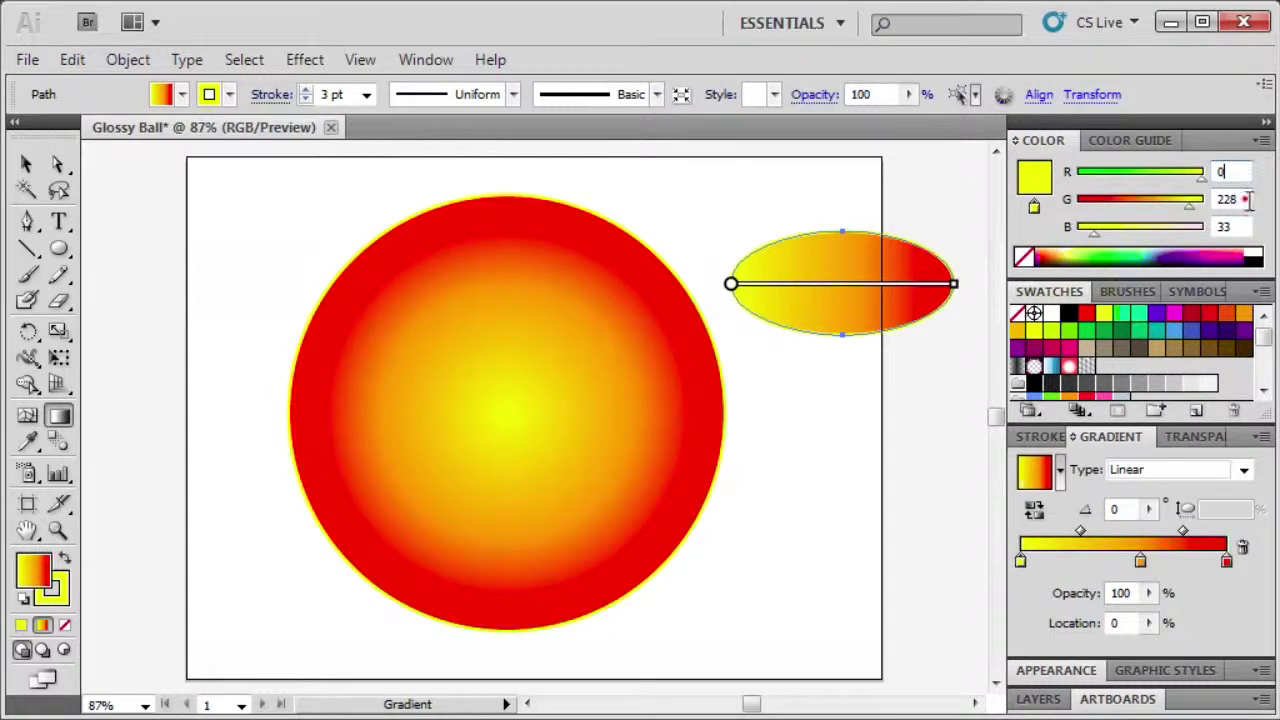
left_click(1248, 199)
type("0")
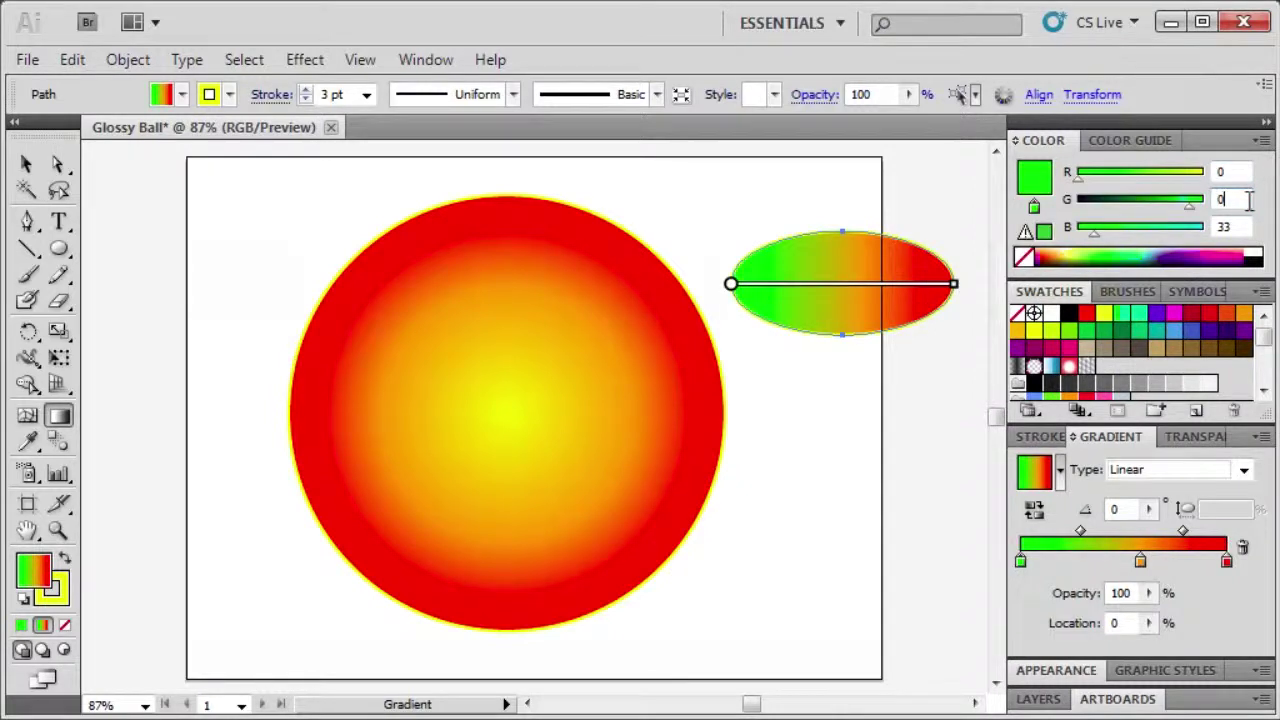
left_click(1248, 226)
type("0")
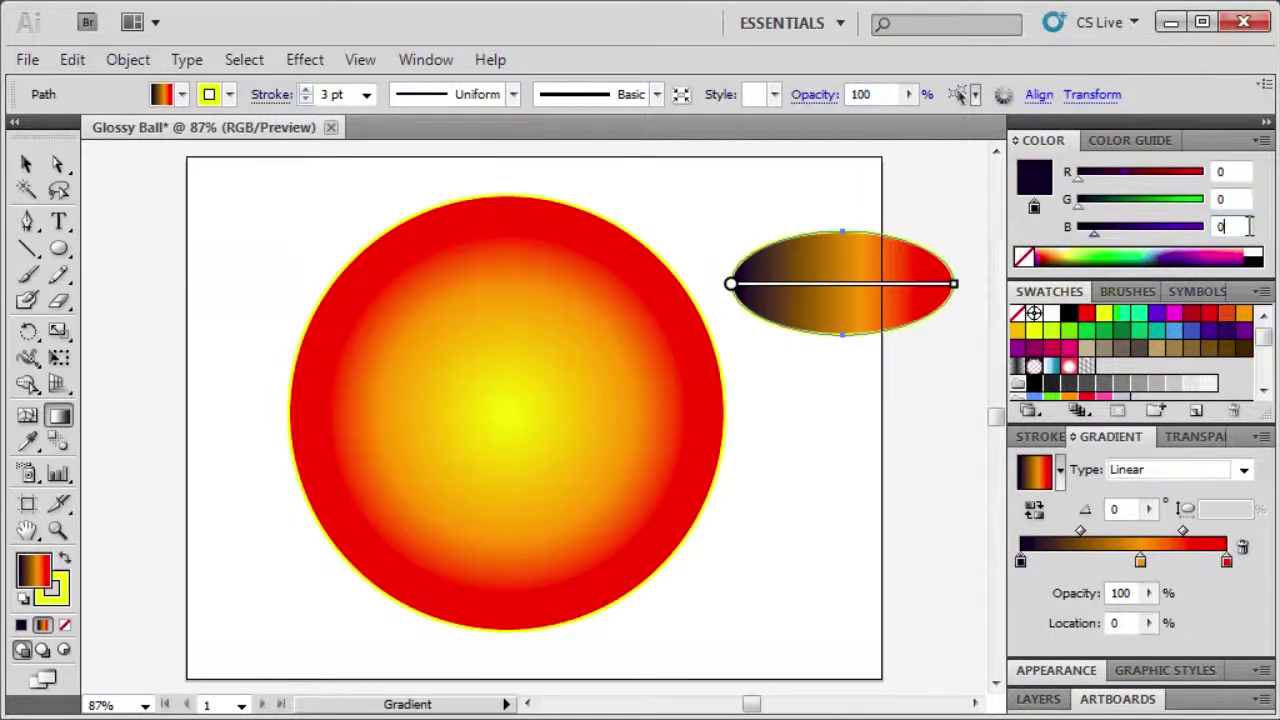
key("Return")
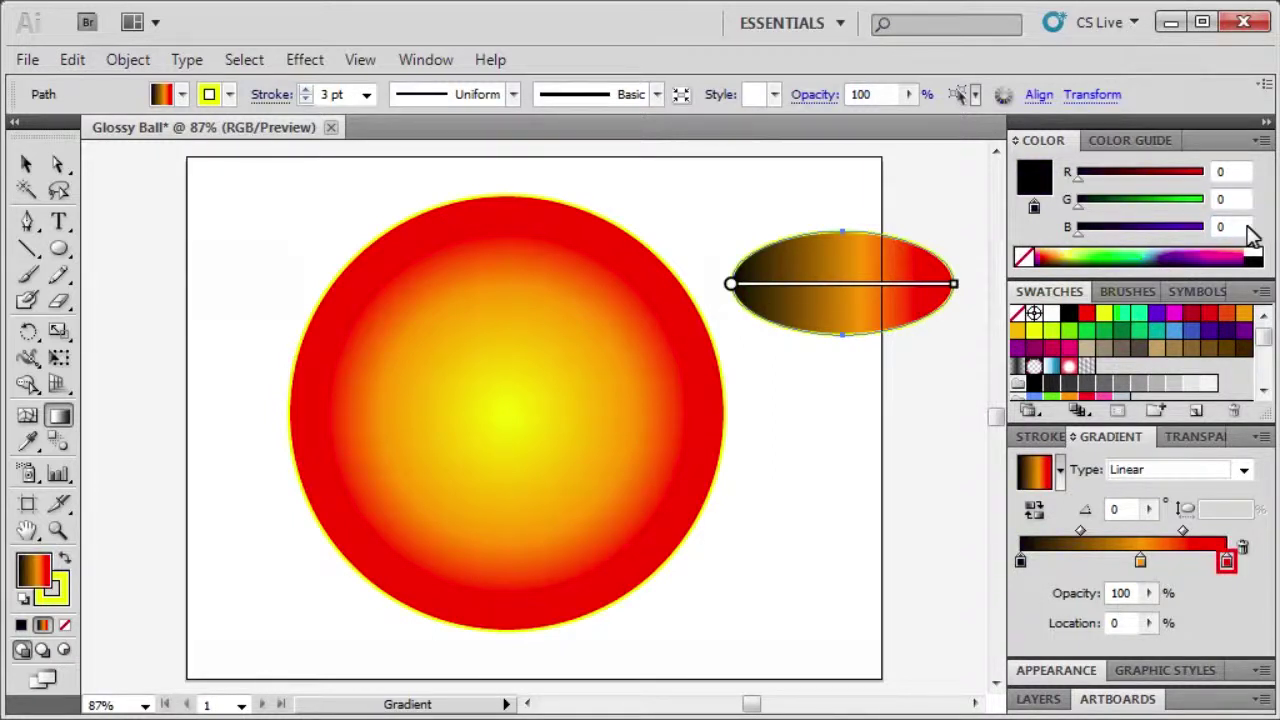
Step: Set the oval's right gradient stop to white, RGB 255, 255, 255
double_click(1227, 561)
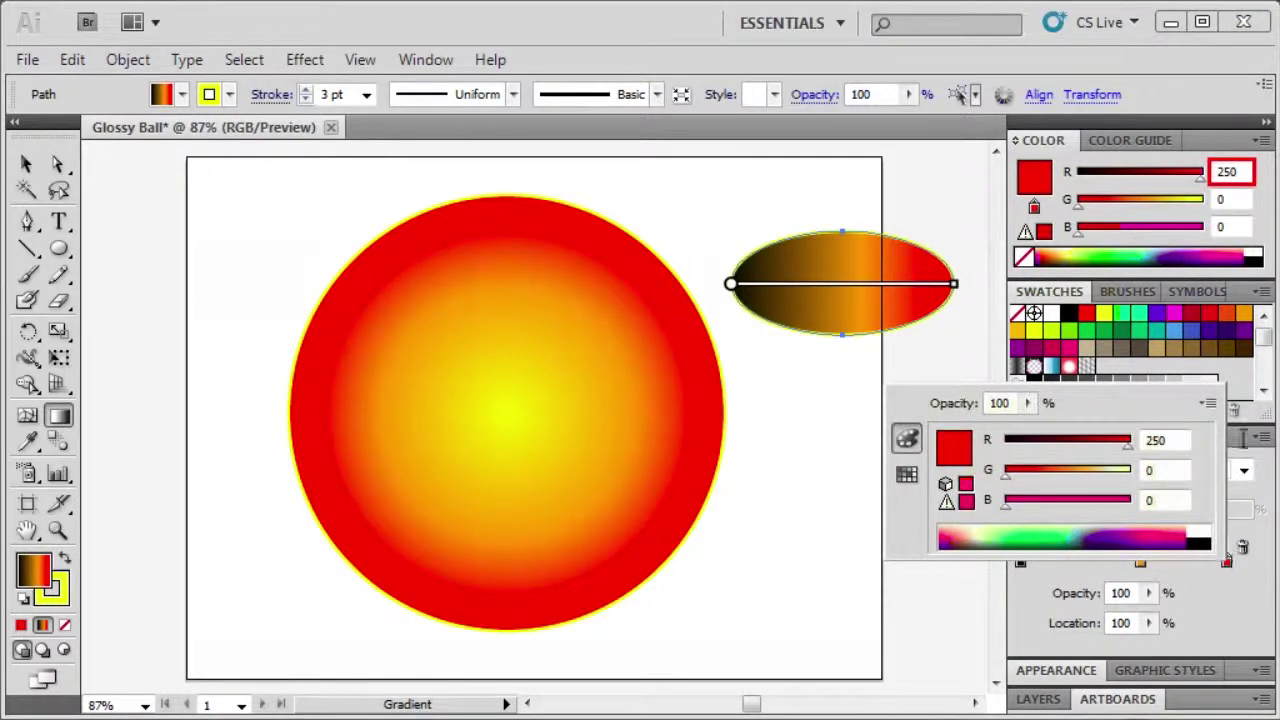
left_click(1240, 172)
type("2")
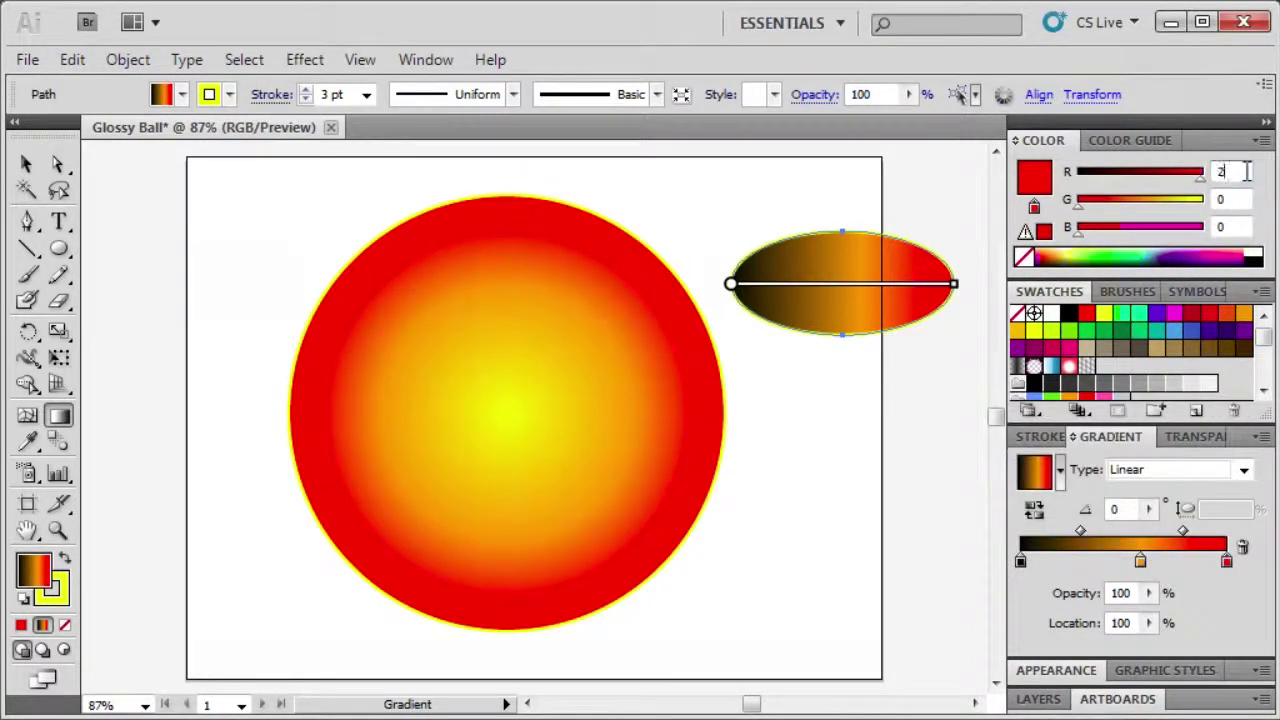
type("55")
left_click(1248, 200)
type("25")
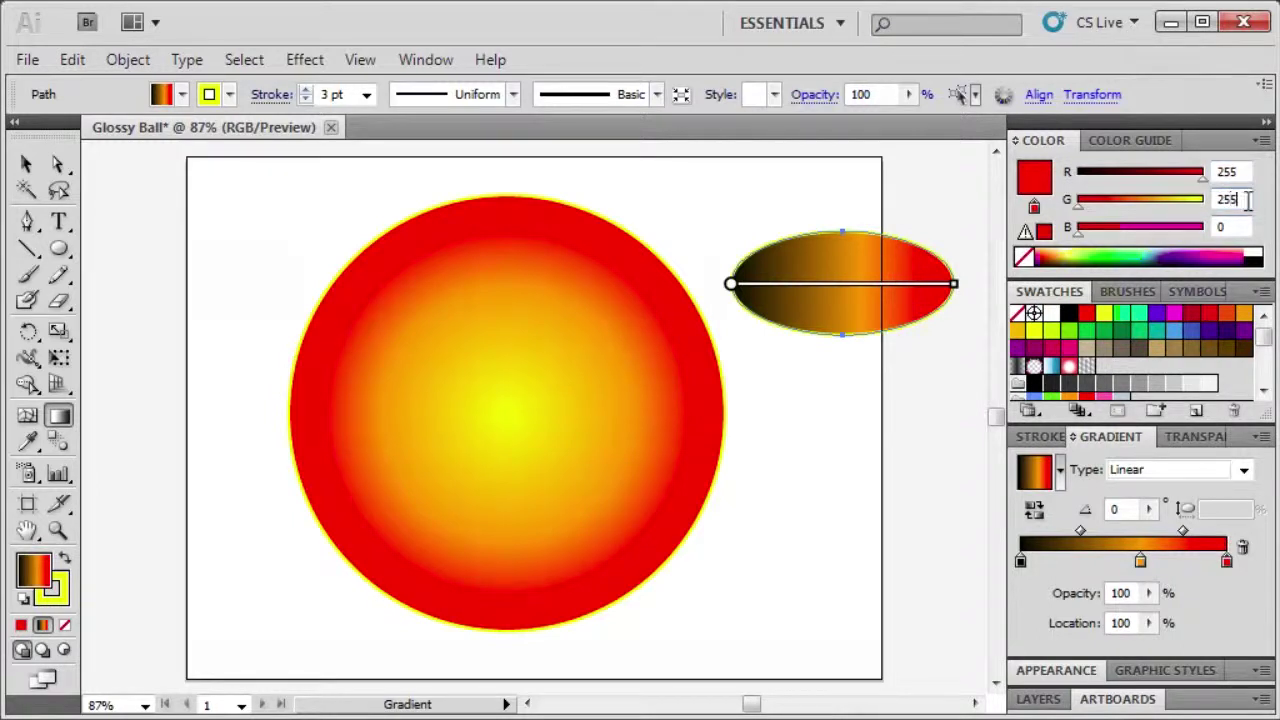
left_click(1248, 228)
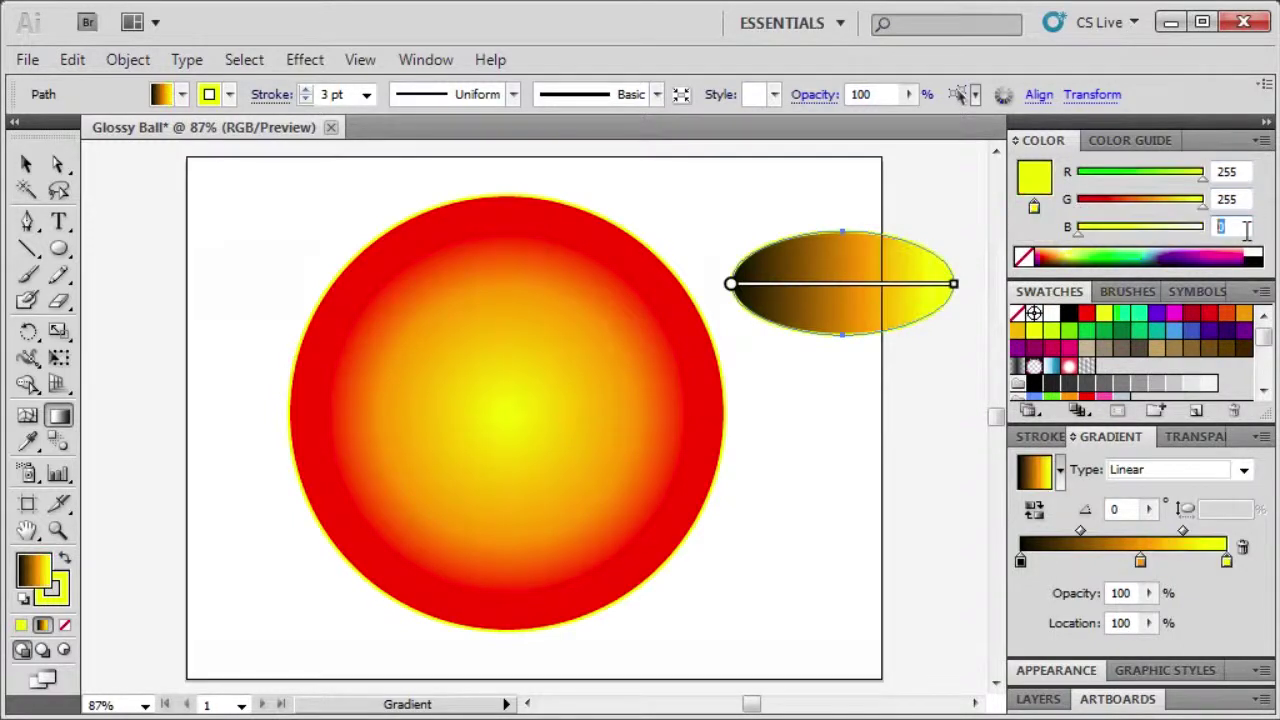
type("255")
key("Return")
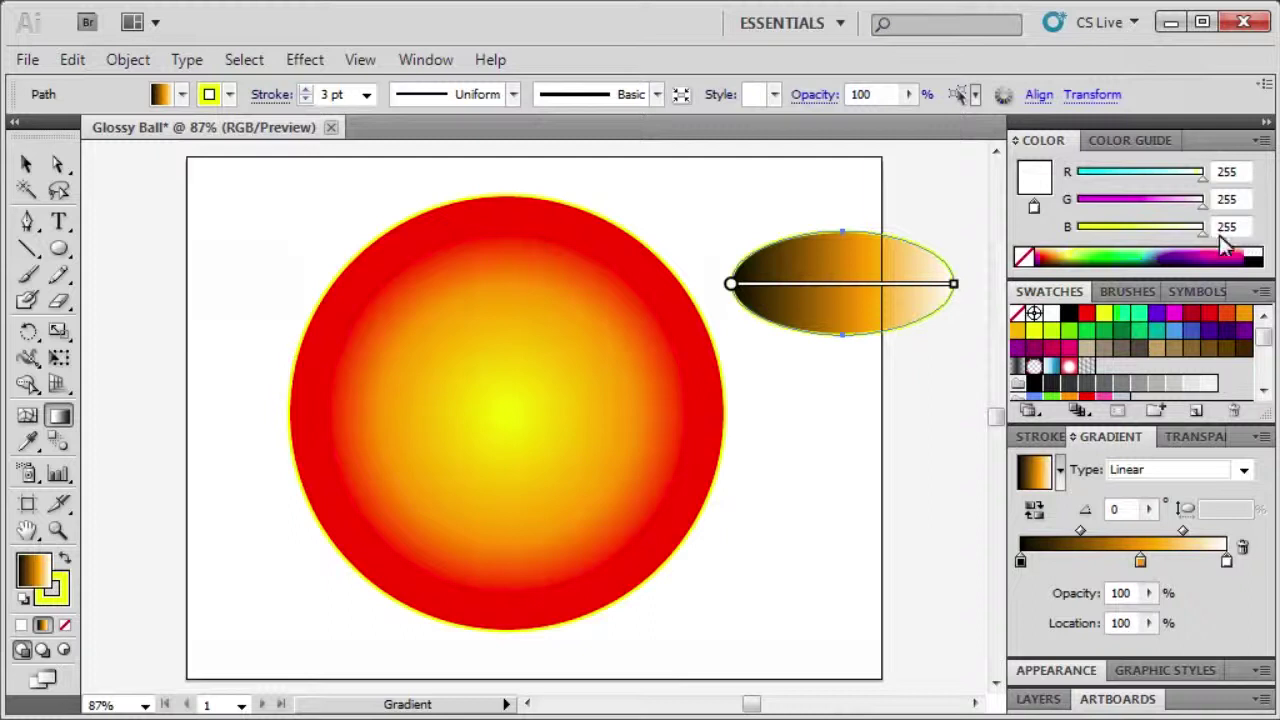
Step: Remove the orange middle stop and drag the oval's gradient vertically, top to bottom
left_click_drag(1140, 562, 1140, 640)
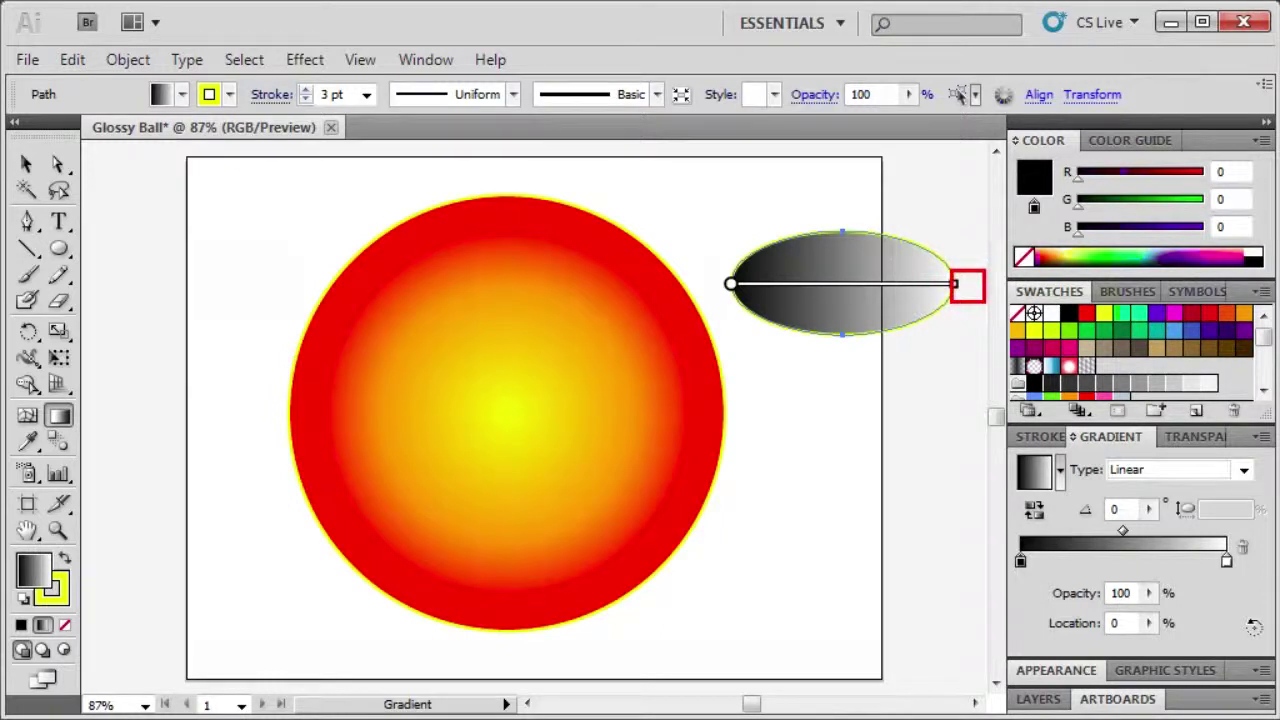
mouse_move(955, 284)
left_mouse_down()
mouse_move(944, 236)
mouse_move(860, 92)
mouse_move(737, 126)
mouse_move(730, 151)
left_mouse_up()
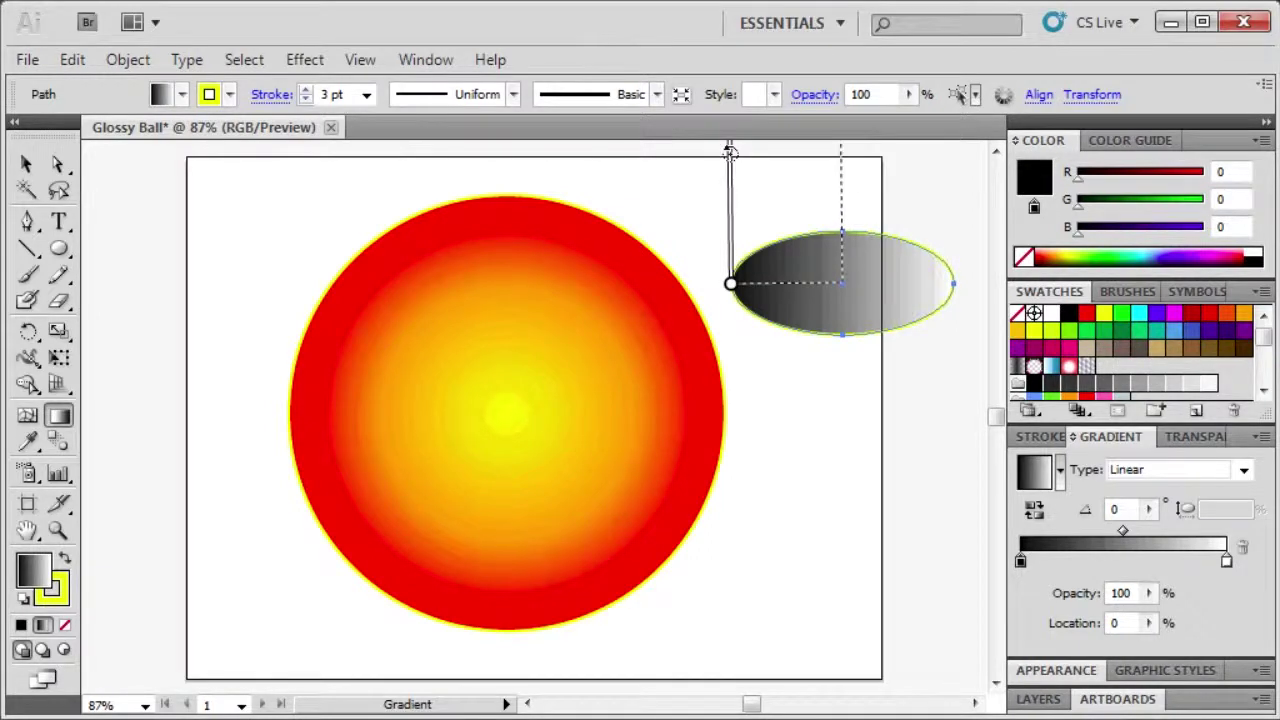
left_click_drag(730, 151, 729, 152)
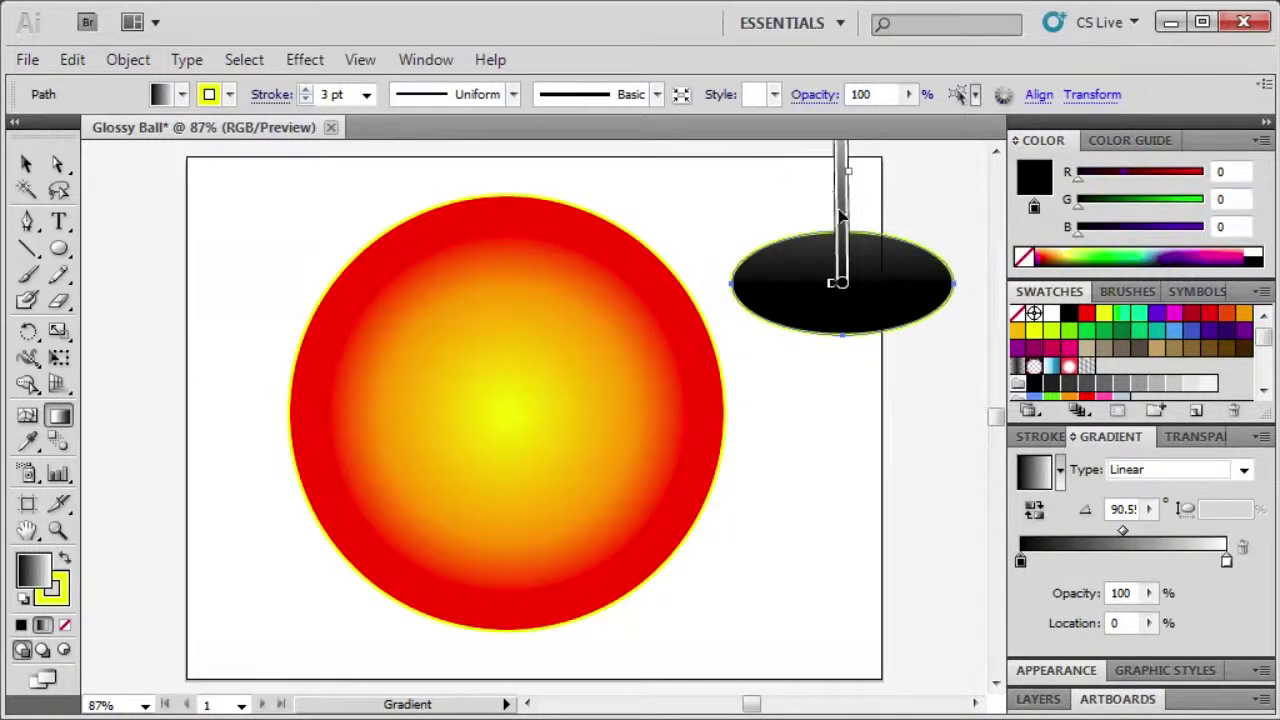
left_click_drag(848, 250, 843, 290)
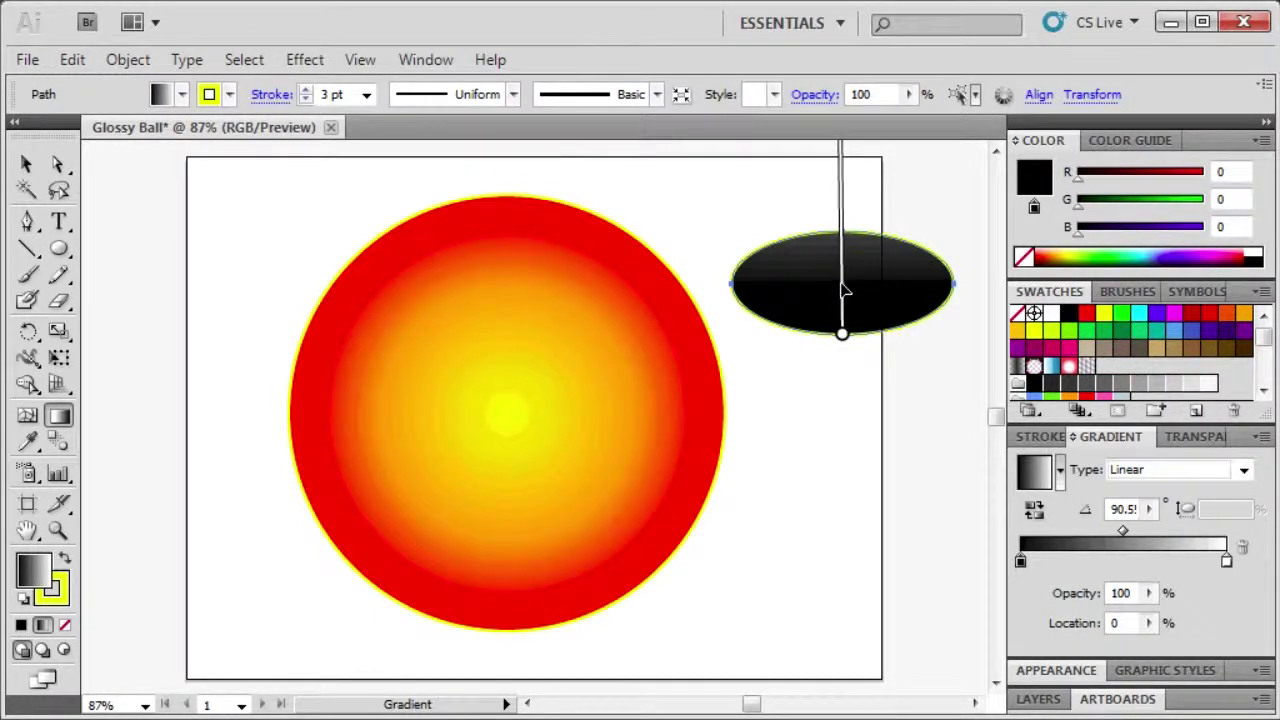
left_click_drag(857, 423, 856, 575)
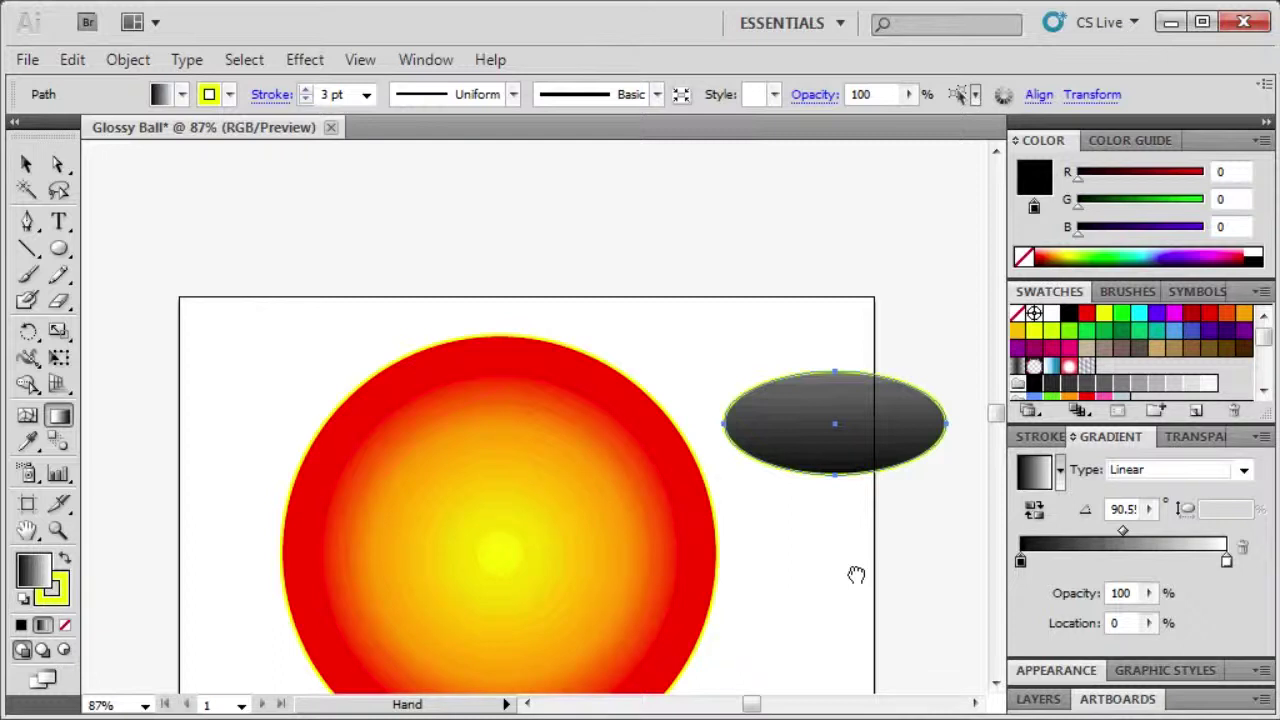
left_click_drag(836, 290, 838, 376)
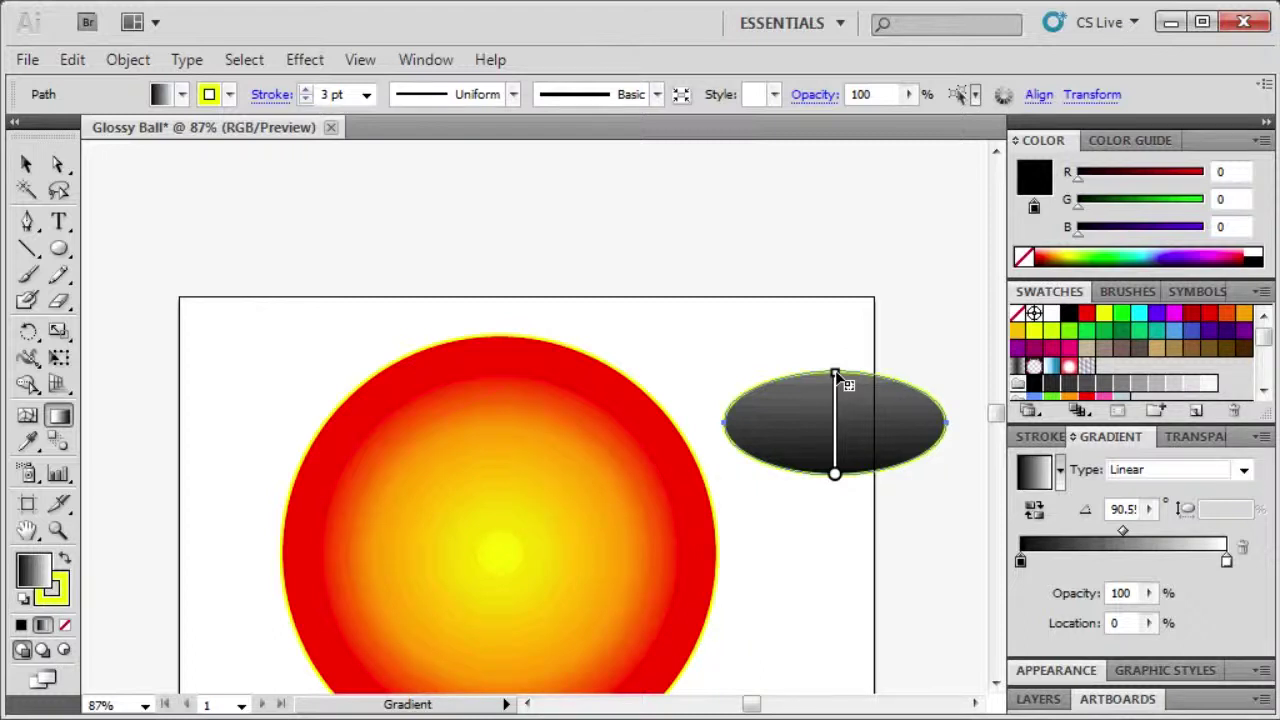
Step: Set the oval's stroke to None and move it onto the upper part of the ball
left_click_drag(838, 378, 835, 375)
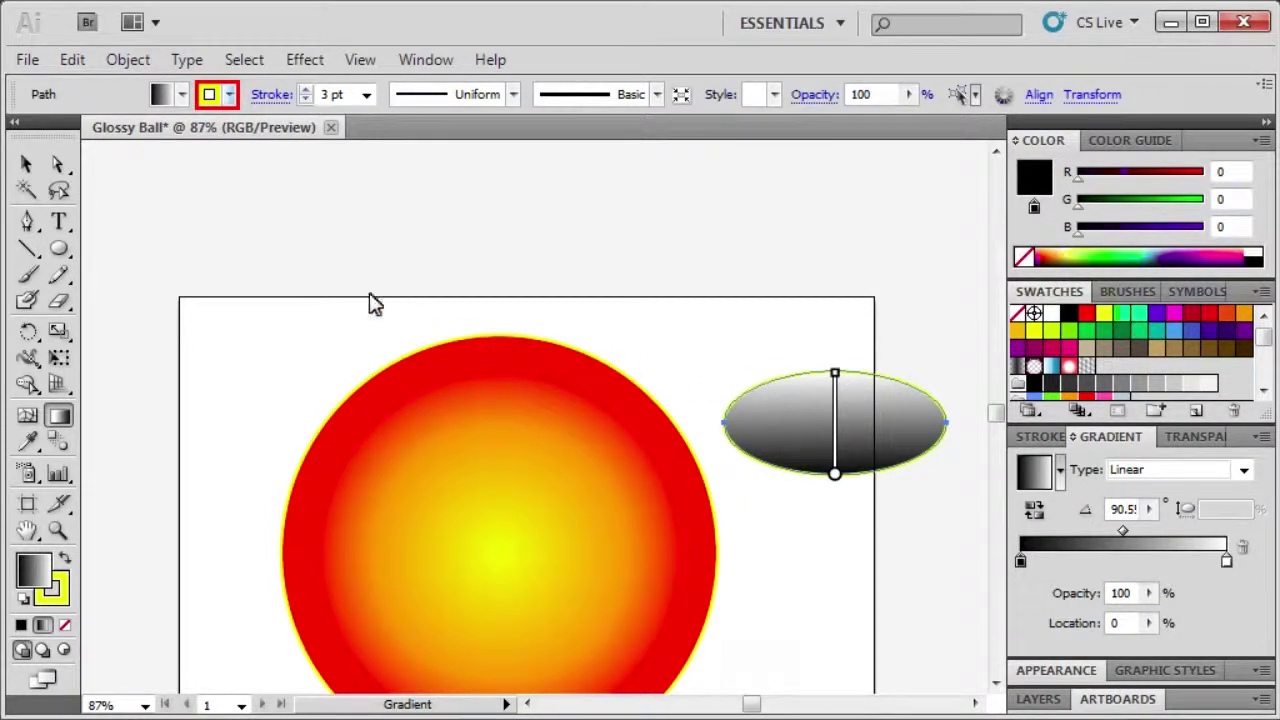
left_click(231, 94)
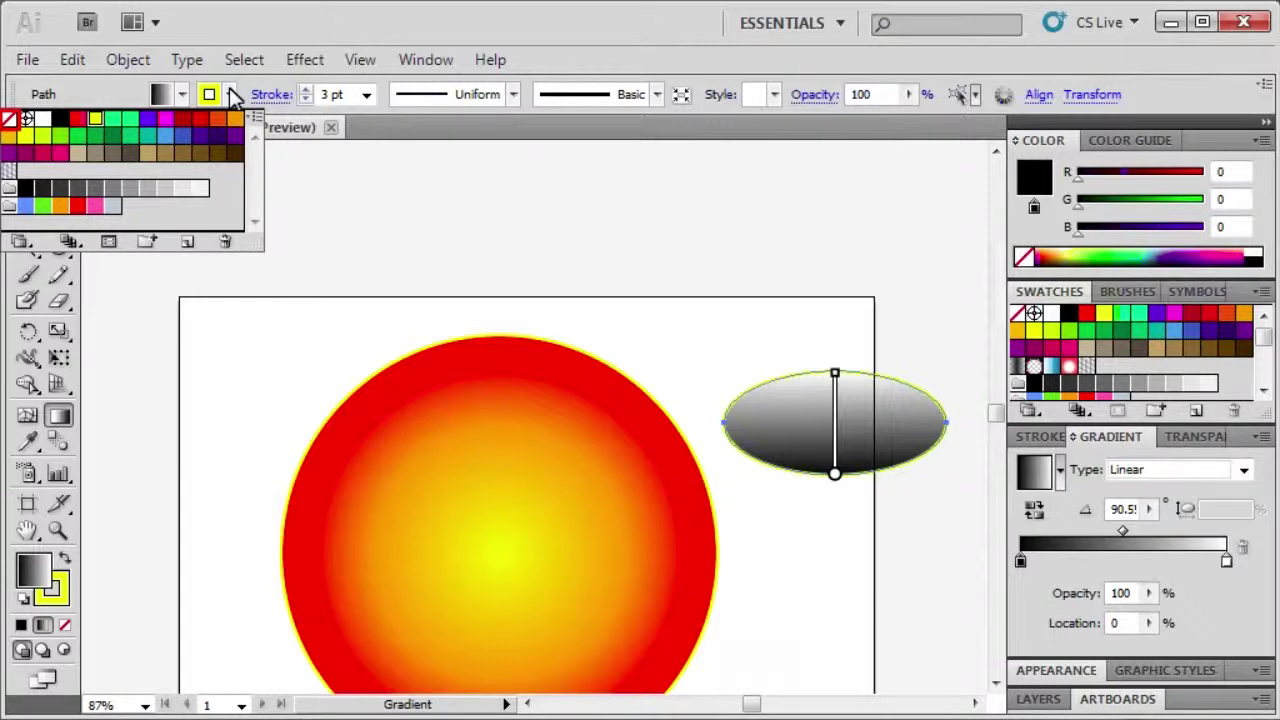
left_click(9, 119)
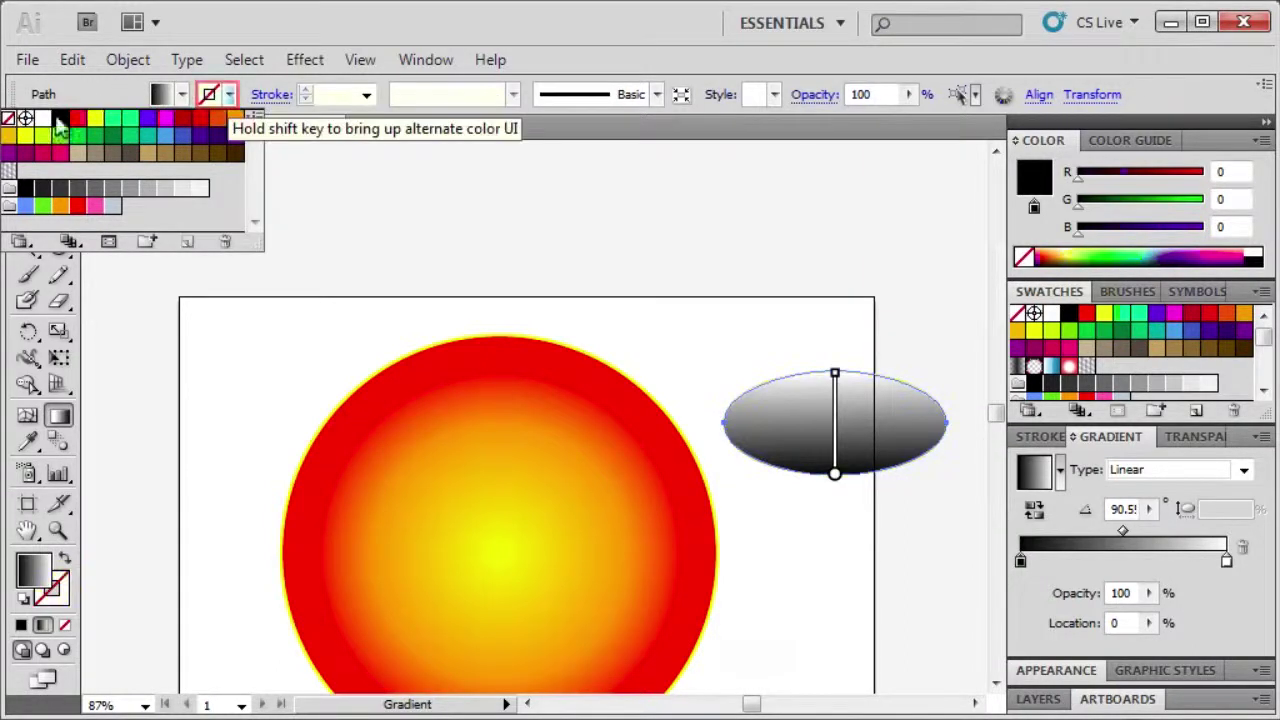
left_click(229, 95)
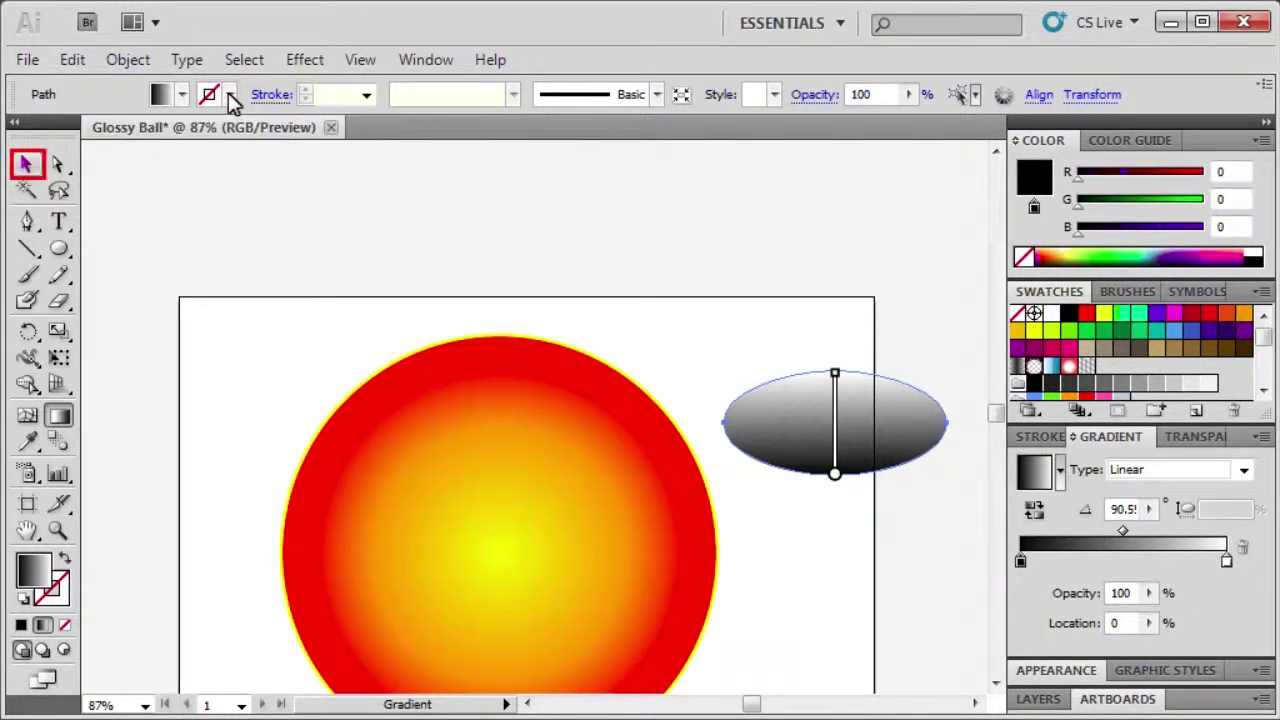
left_click(29, 167)
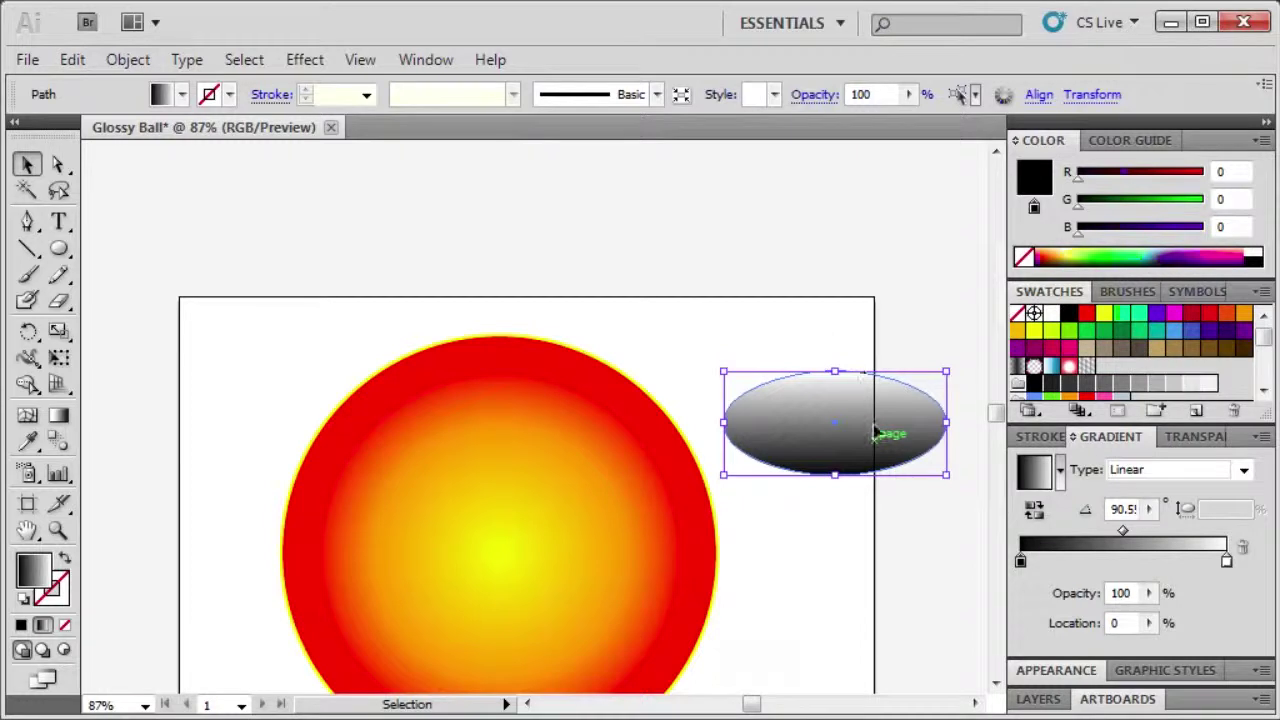
left_click_drag(874, 437, 541, 437)
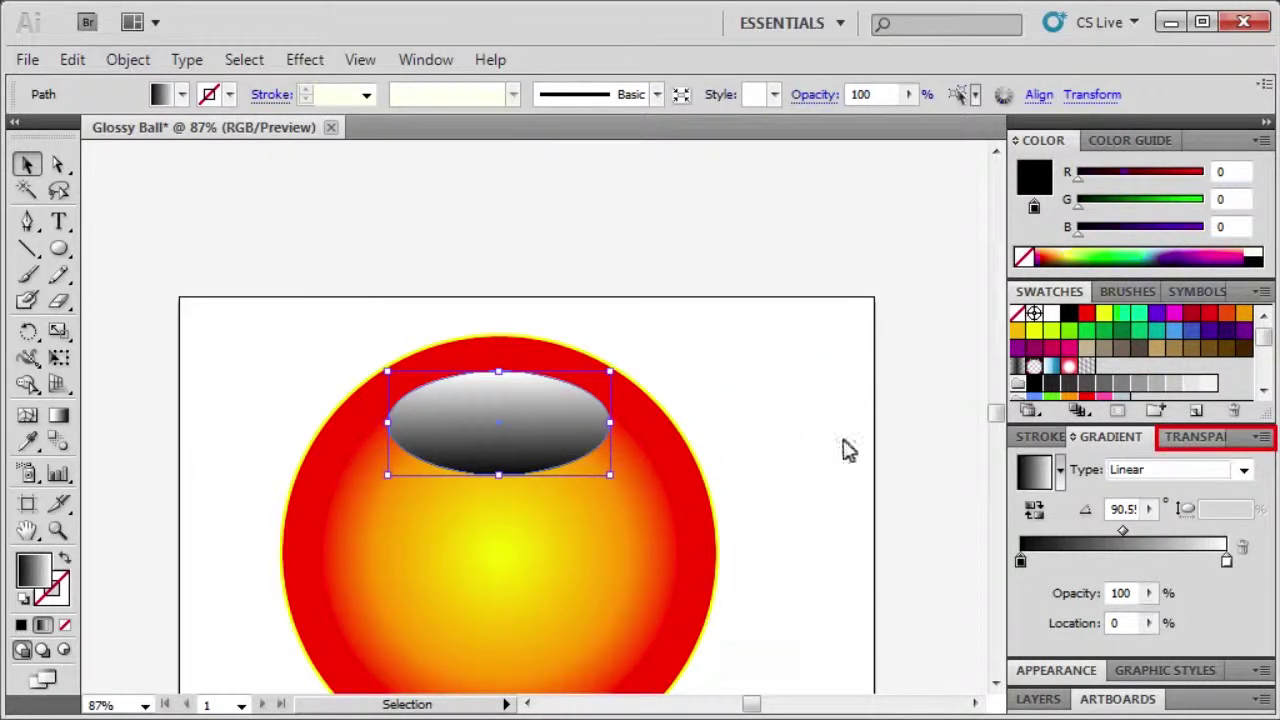
Step: Set the highlight oval's blend mode to Screen and its opacity to 48%
left_click(1195, 437)
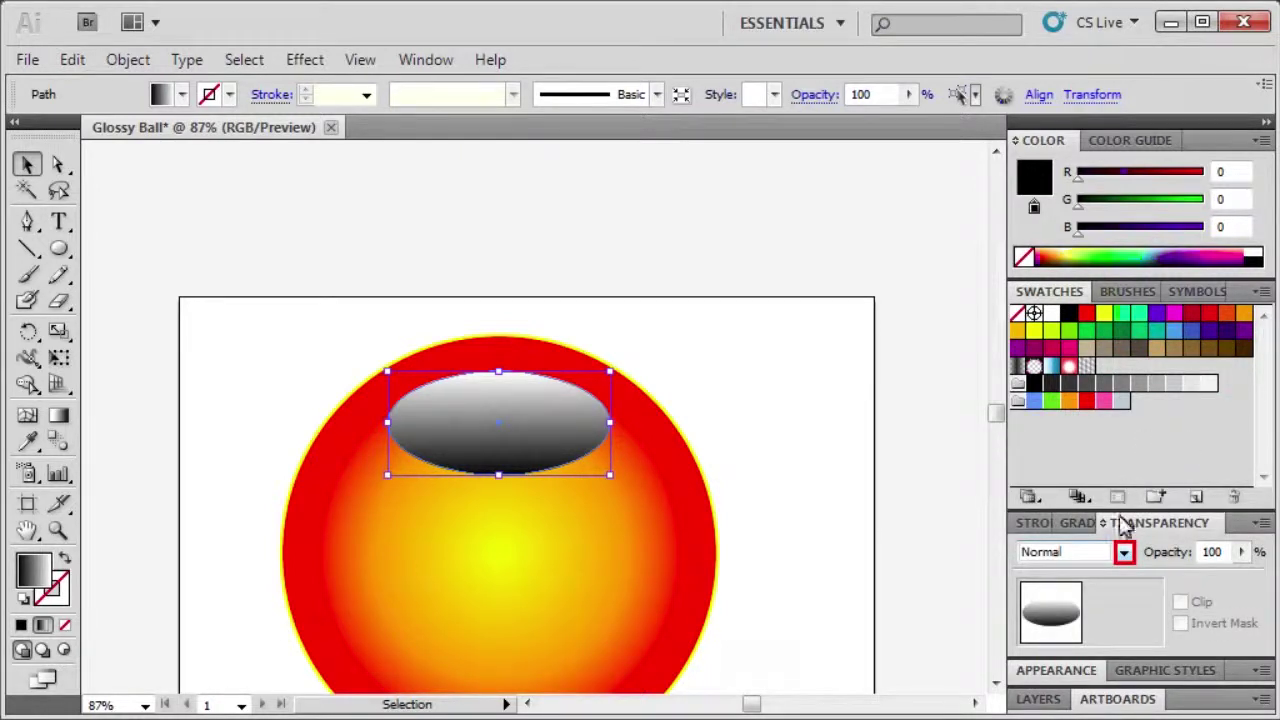
left_click(1124, 552)
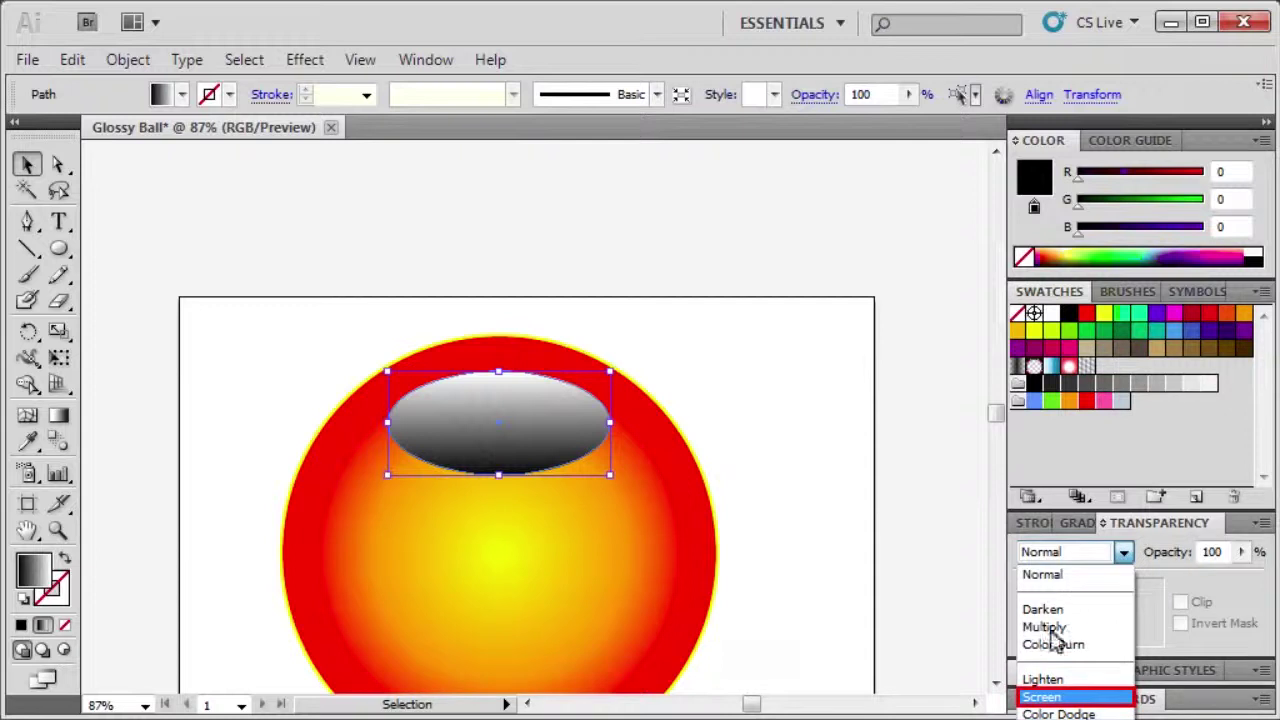
left_click(1045, 697)
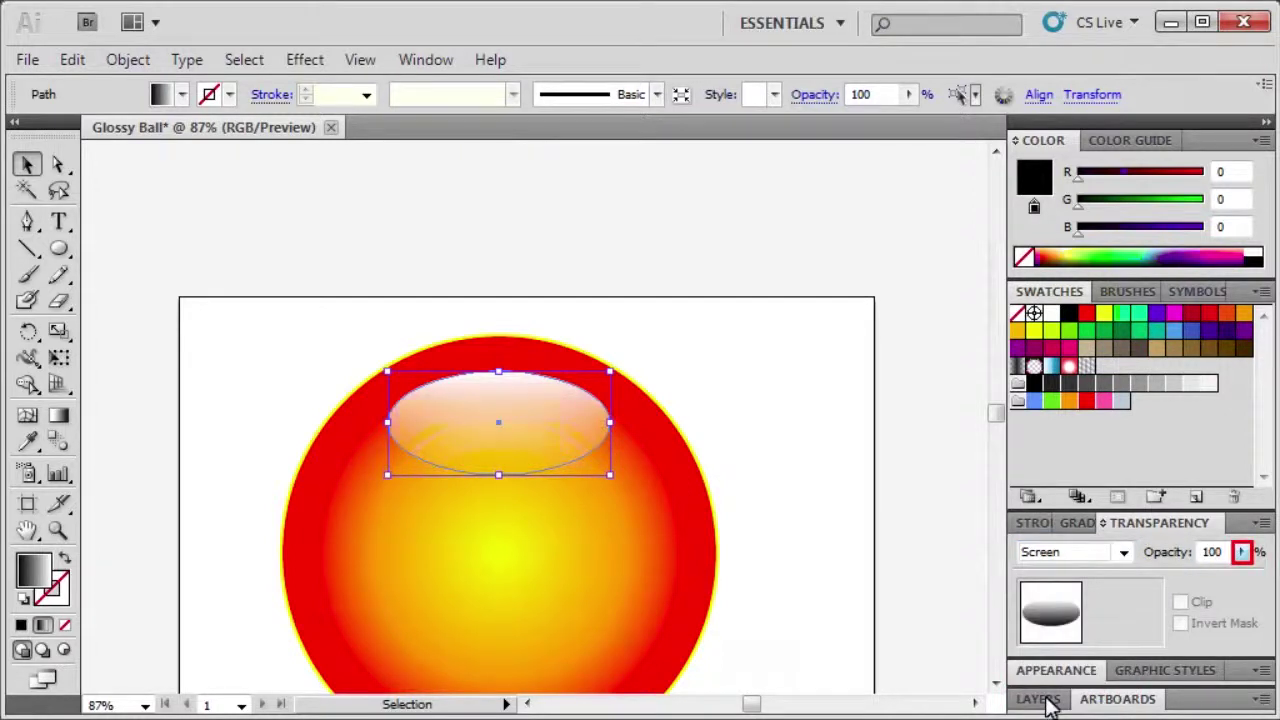
left_click(1241, 552)
left_click_drag(1240, 578, 1182, 588)
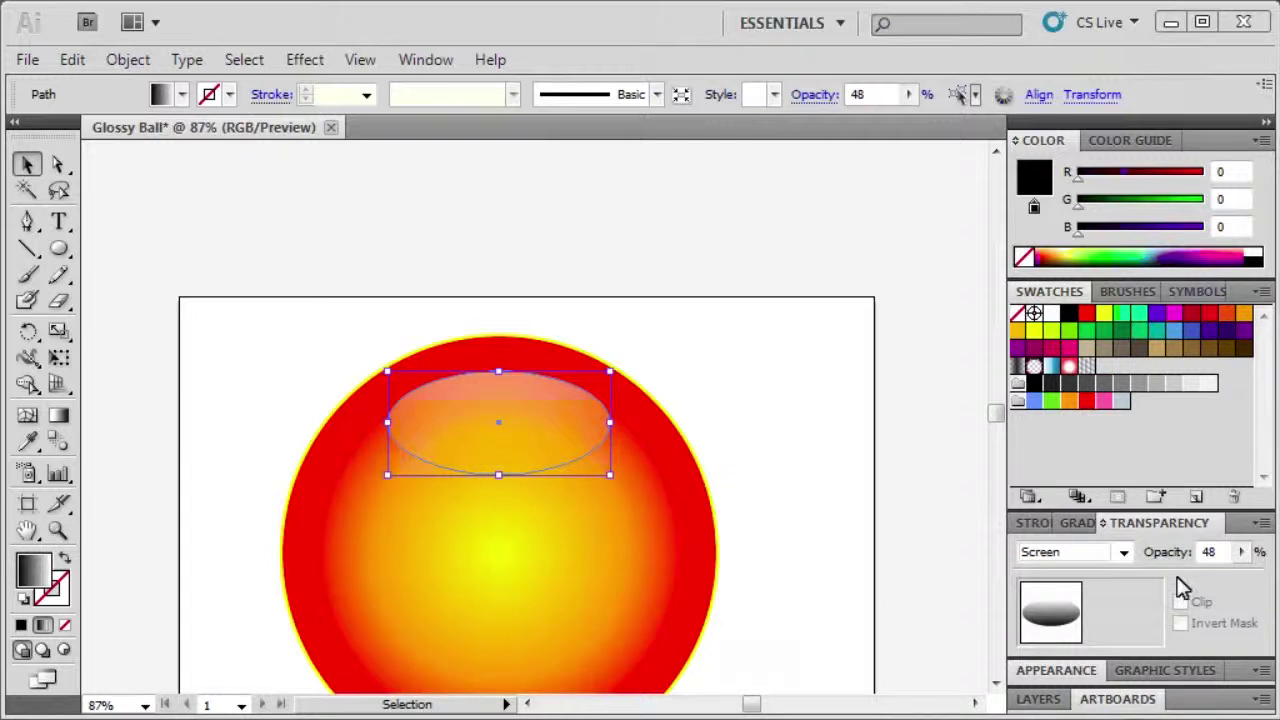
key("l")
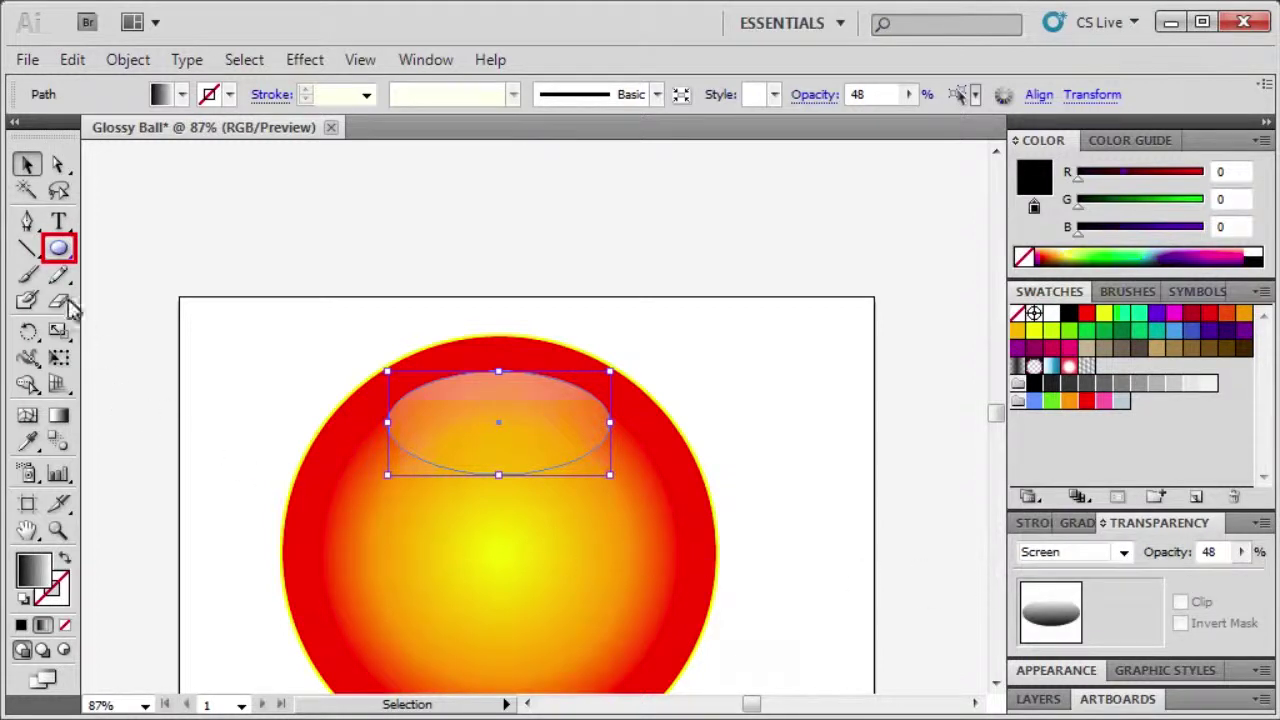
Step: Draw a small and a wider ellipse above the artboard and give both a white fill
left_click(58, 248)
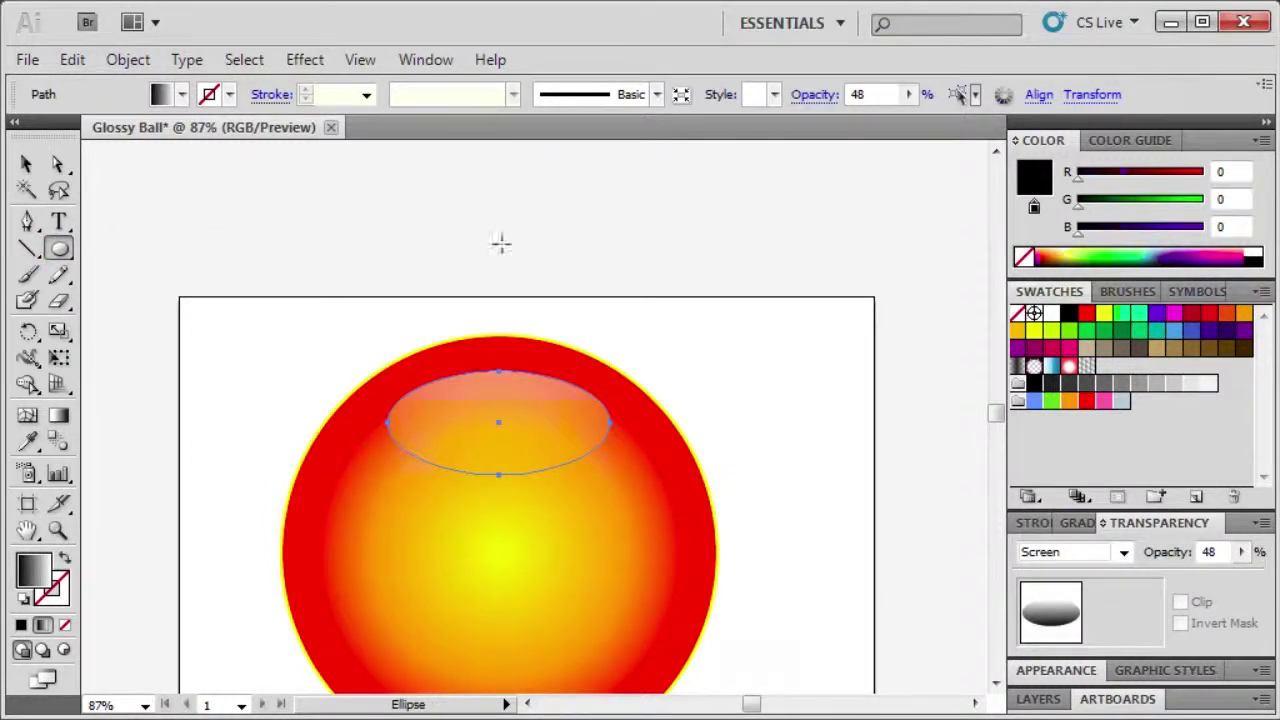
left_click_drag(692, 253, 757, 297)
left_click_drag(797, 222, 919, 272)
key("v")
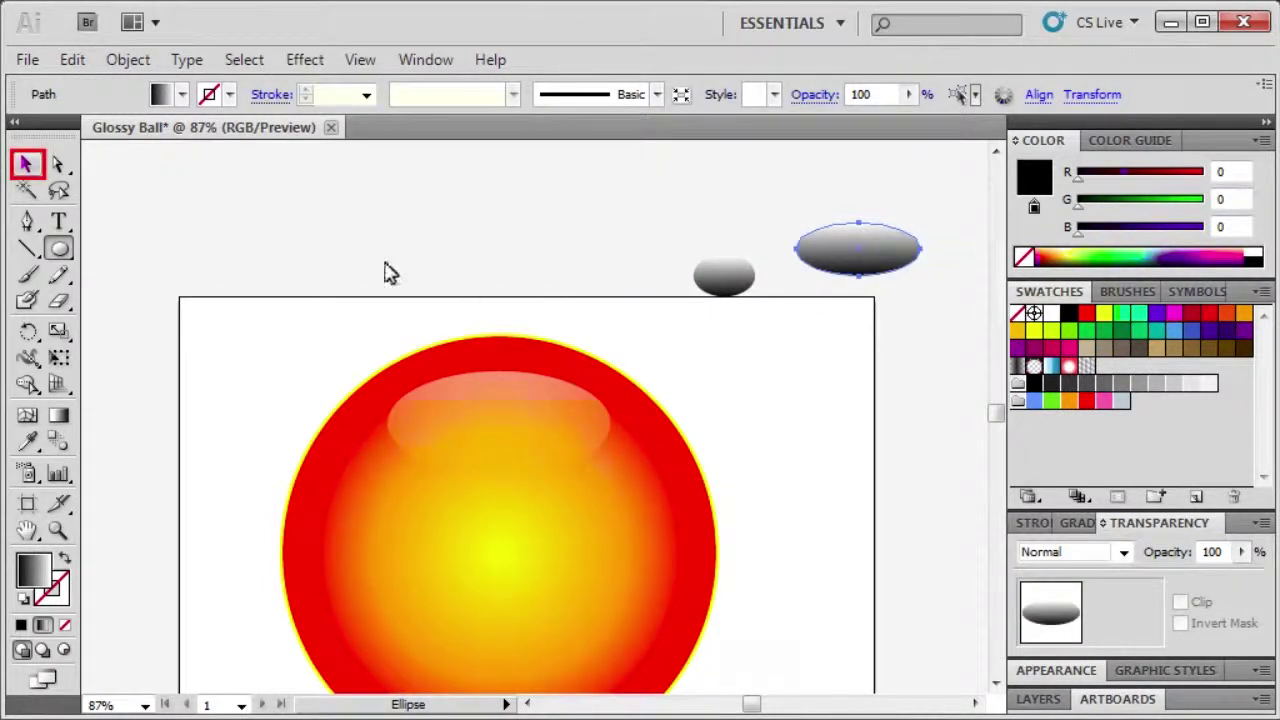
left_click(26, 164)
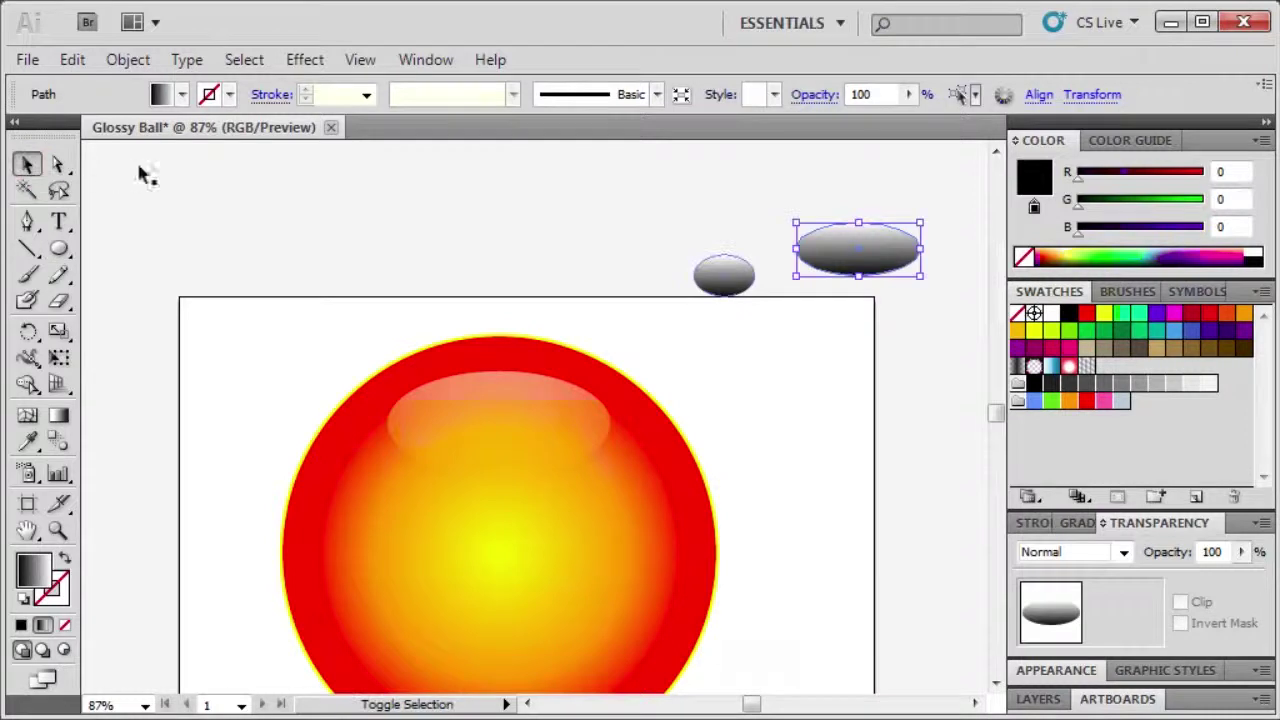
left_click(743, 282, "shift")
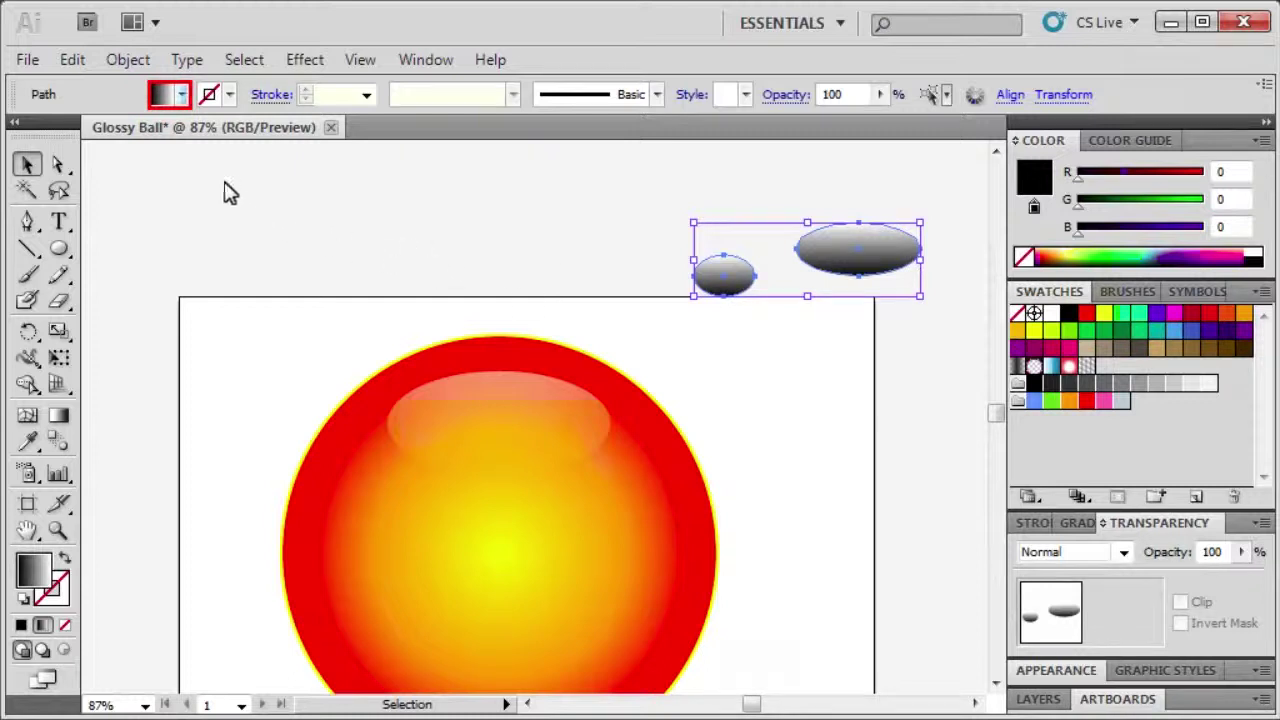
left_click(181, 95)
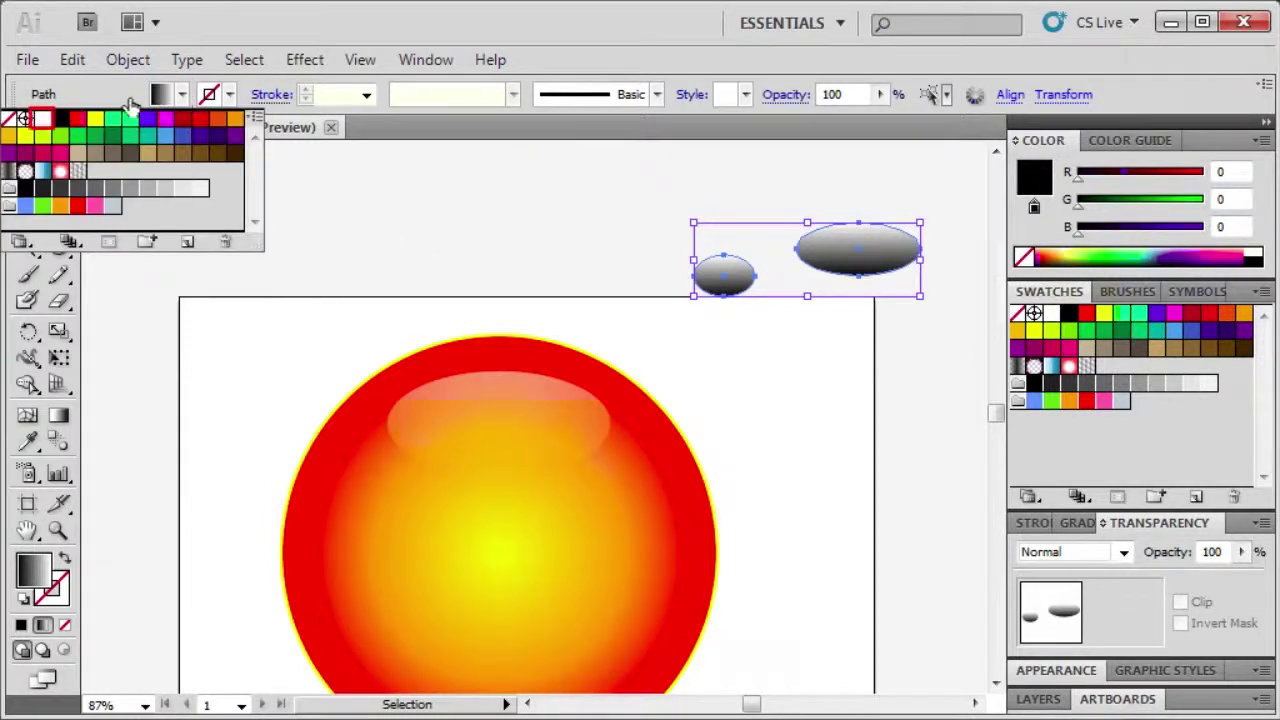
left_click(44, 120)
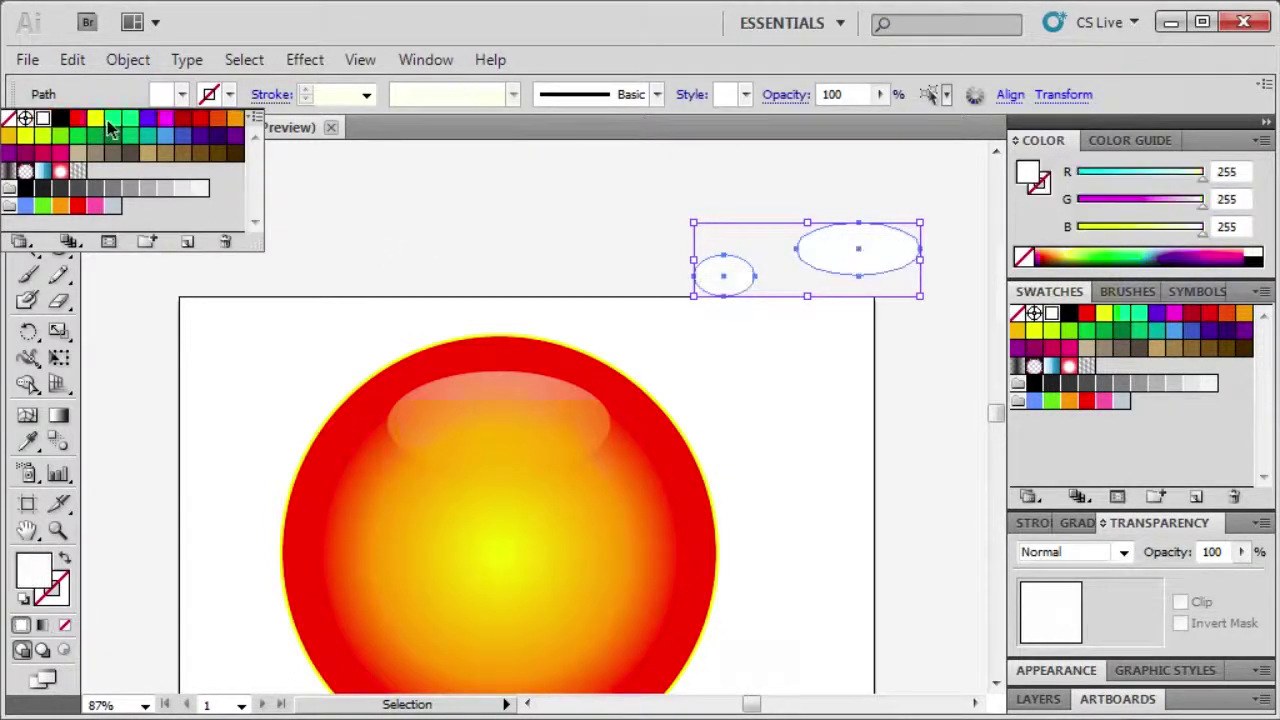
left_click(295, 223)
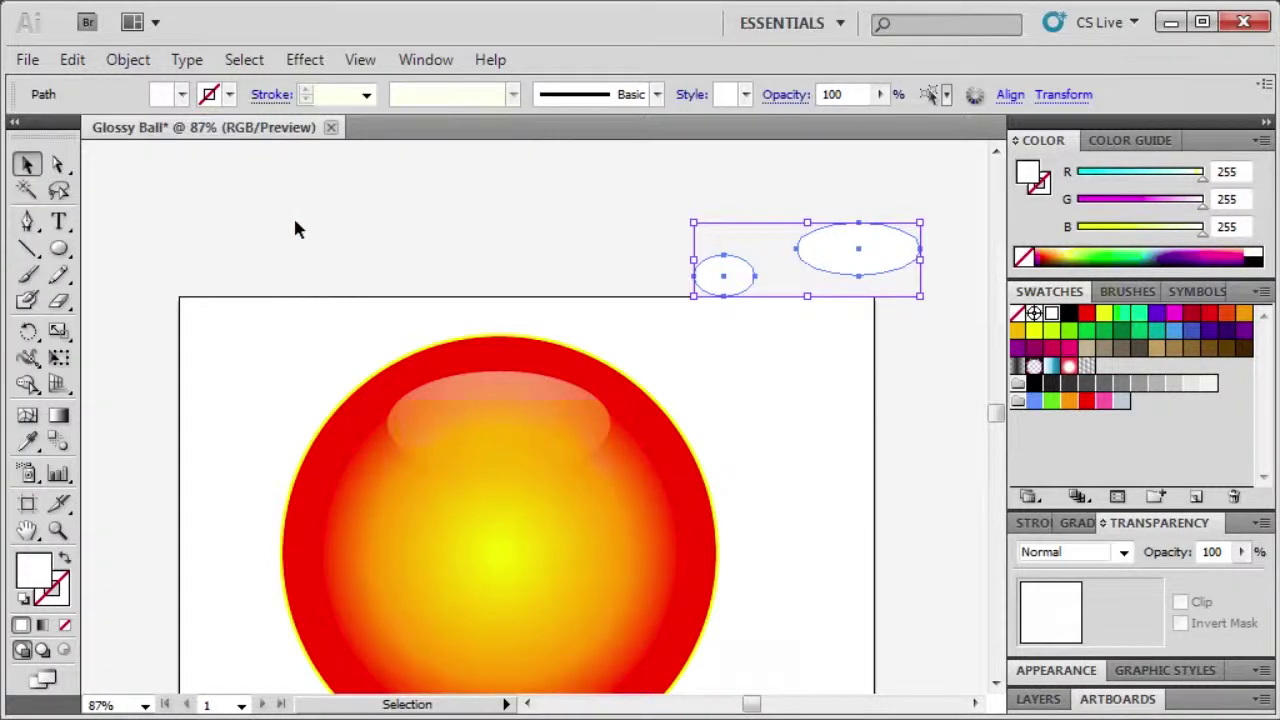
Step: Move the small white oval onto the ball's upper right and tilt it slightly
left_click(629, 257)
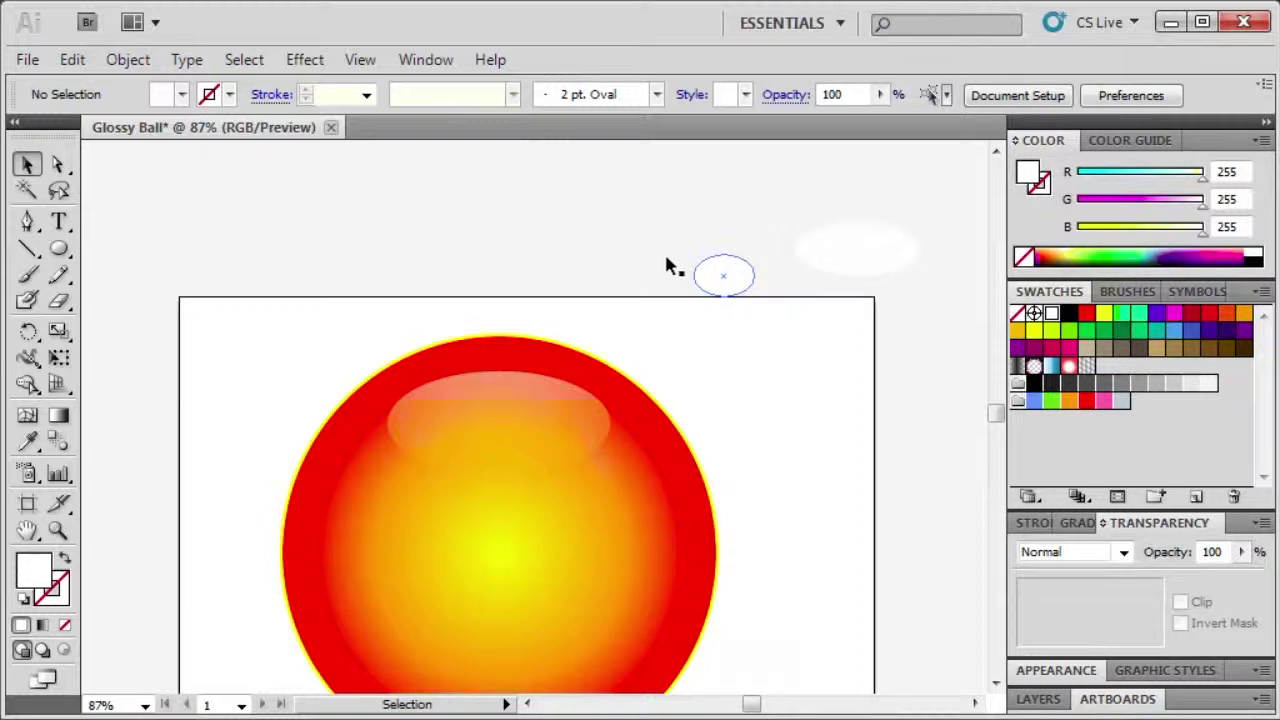
left_click_drag(733, 284, 550, 402)
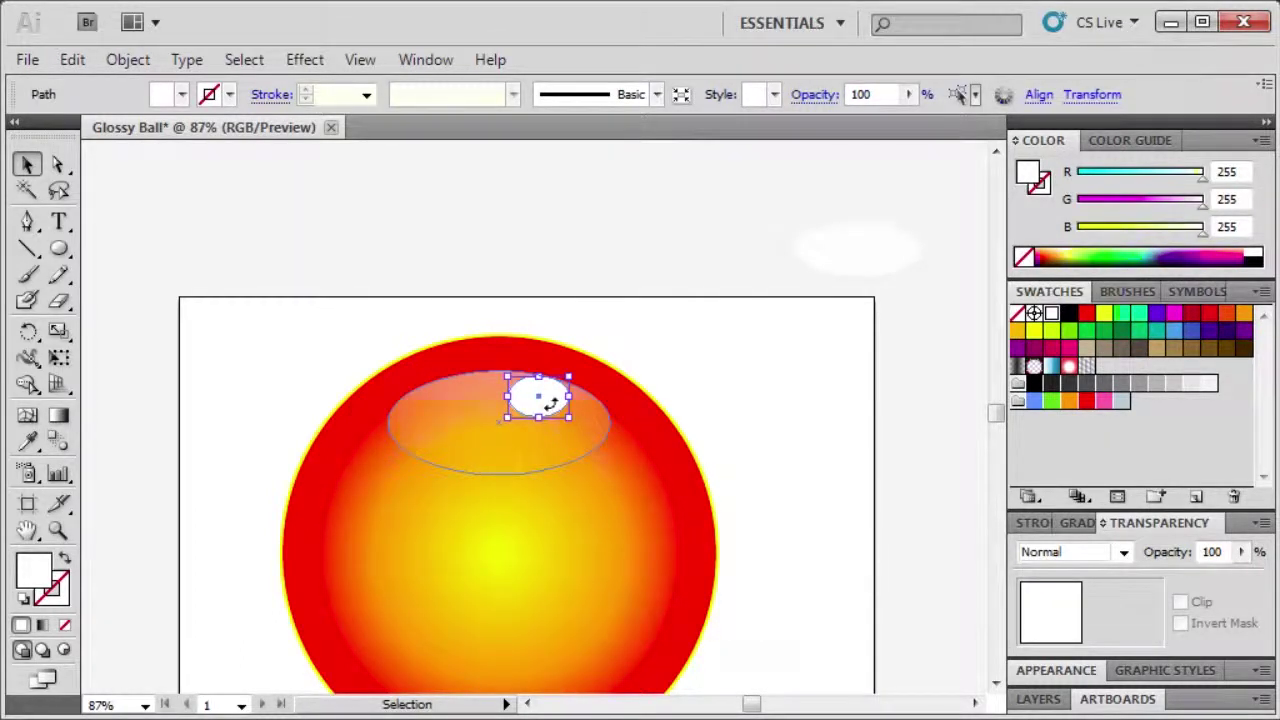
mouse_move(574, 419)
left_mouse_down()
mouse_move(578, 432)
mouse_move(559, 418)
mouse_move(563, 434)
left_mouse_up()
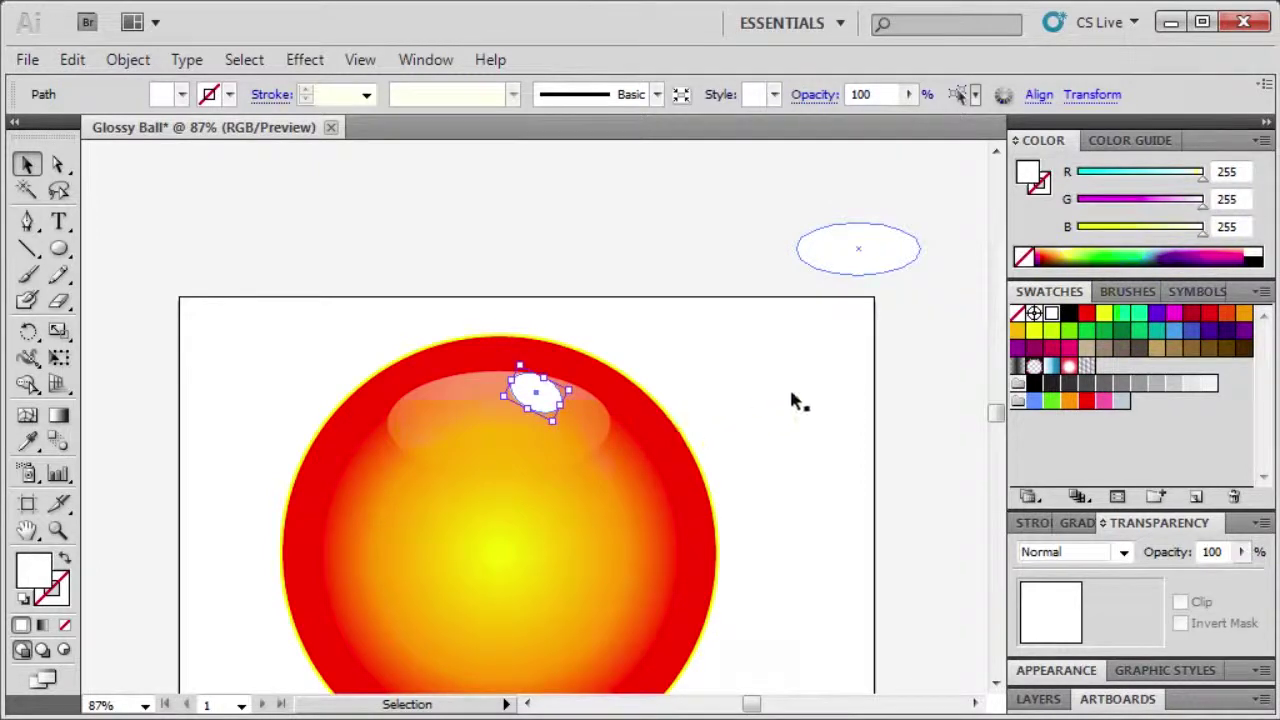
Step: Place the larger white oval on the ball's upper right as a second glare spot
left_click_drag(871, 277, 655, 432)
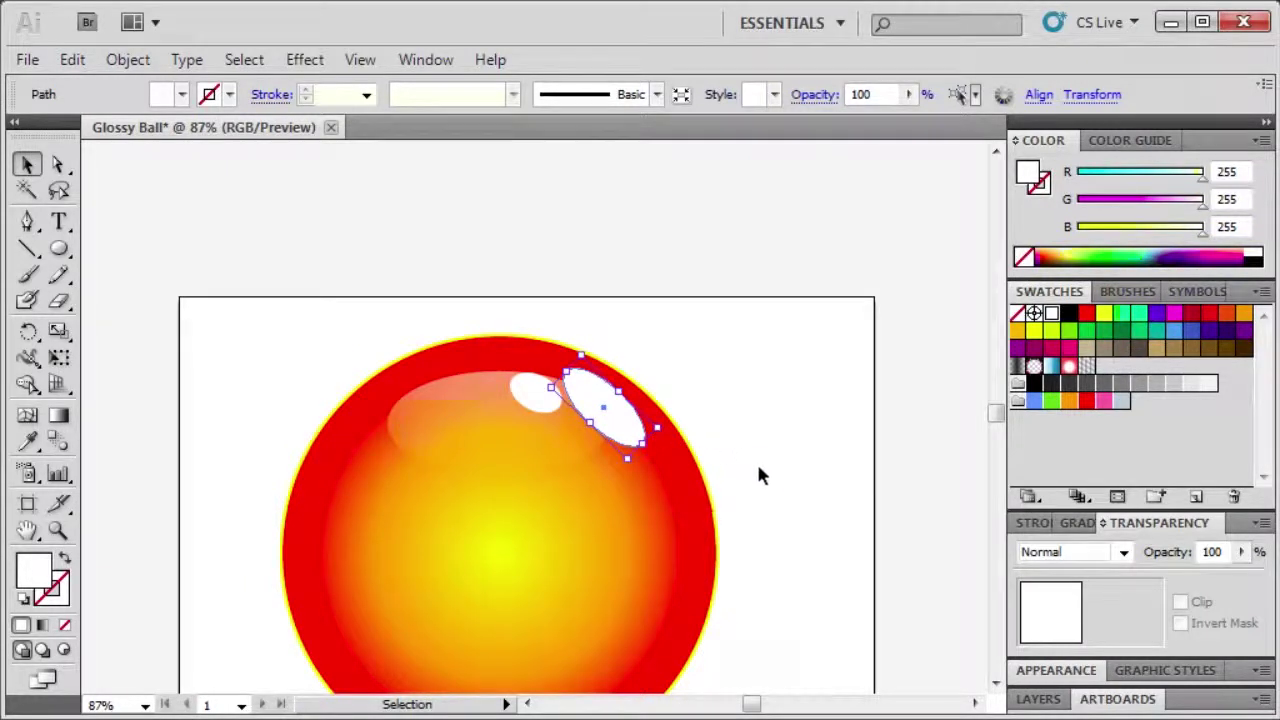
left_click(768, 507)
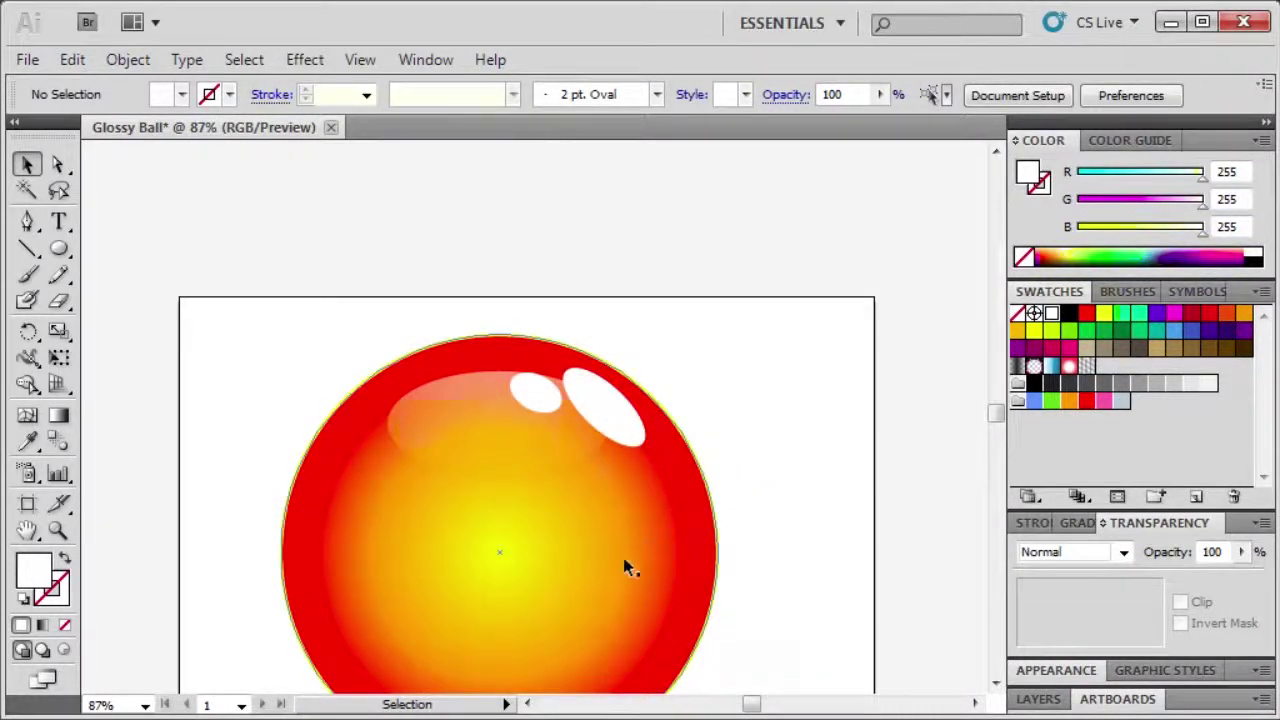
left_click(610, 626)
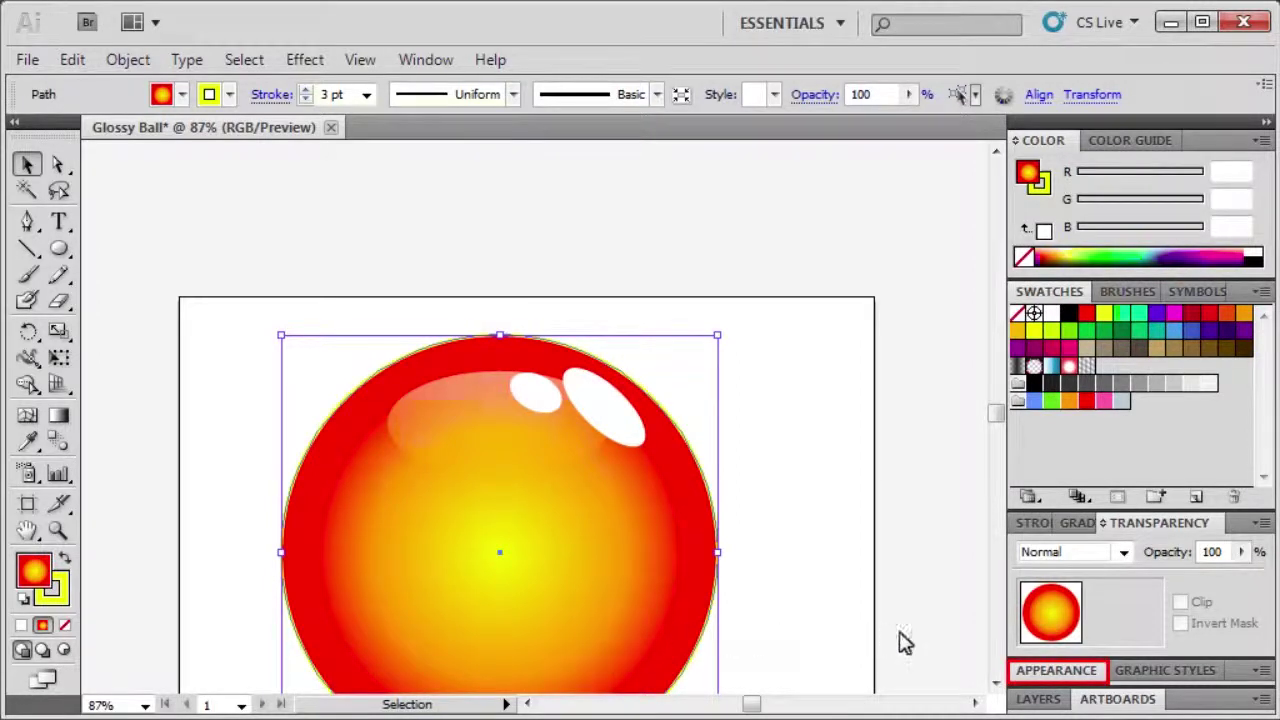
Step: Apply a default Stylize > Drop Shadow to the ball: Multiply, 75% opacity, 7 px offsets, 5 px blur
left_click(1045, 670)
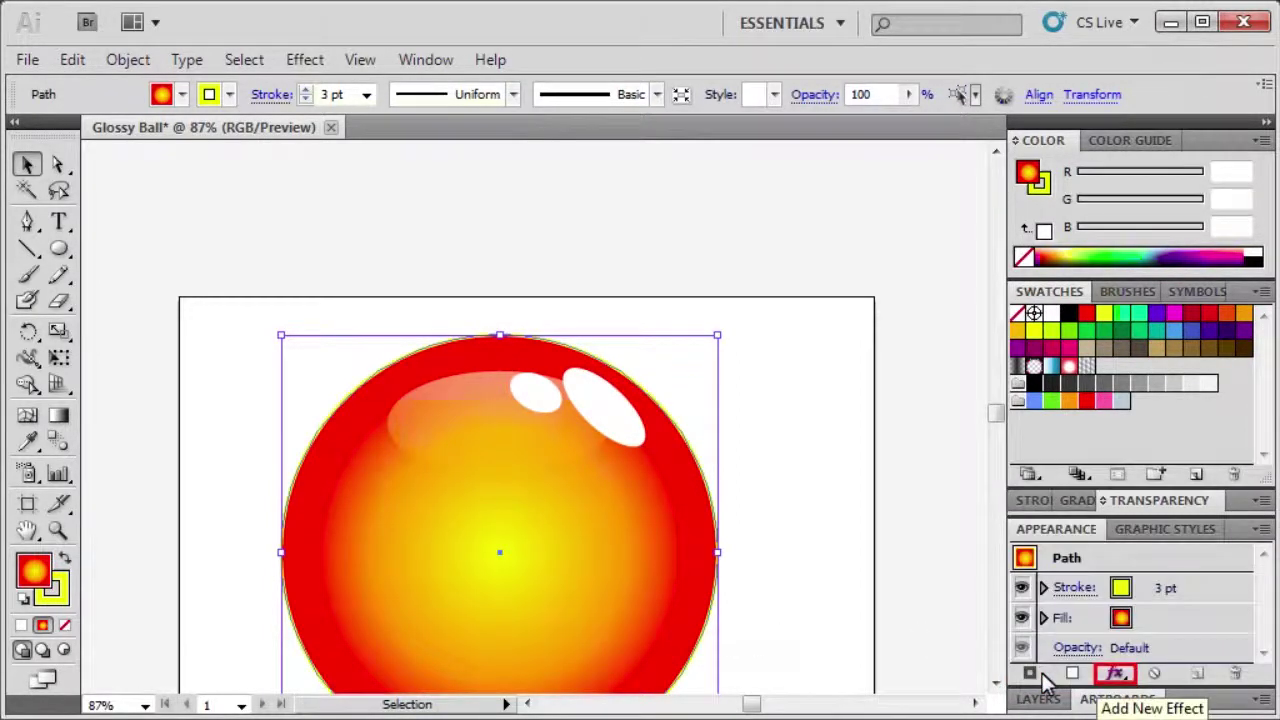
left_click(1115, 676)
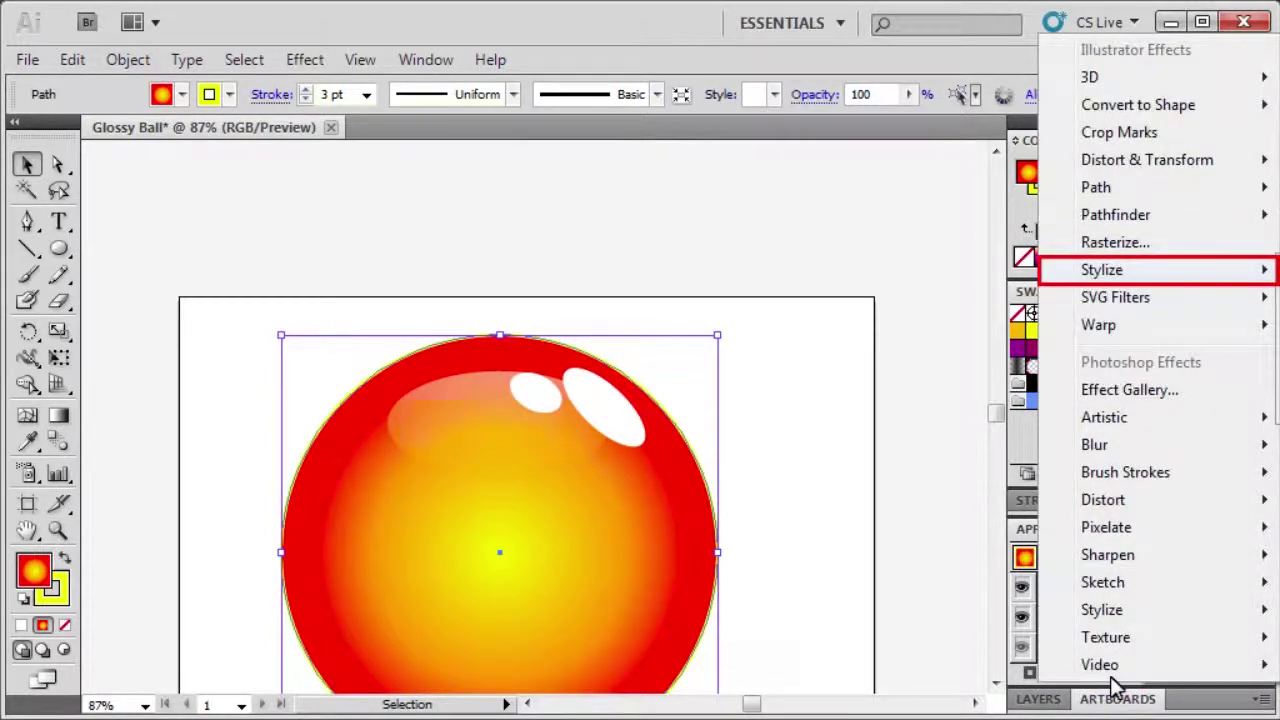
left_click(1212, 276)
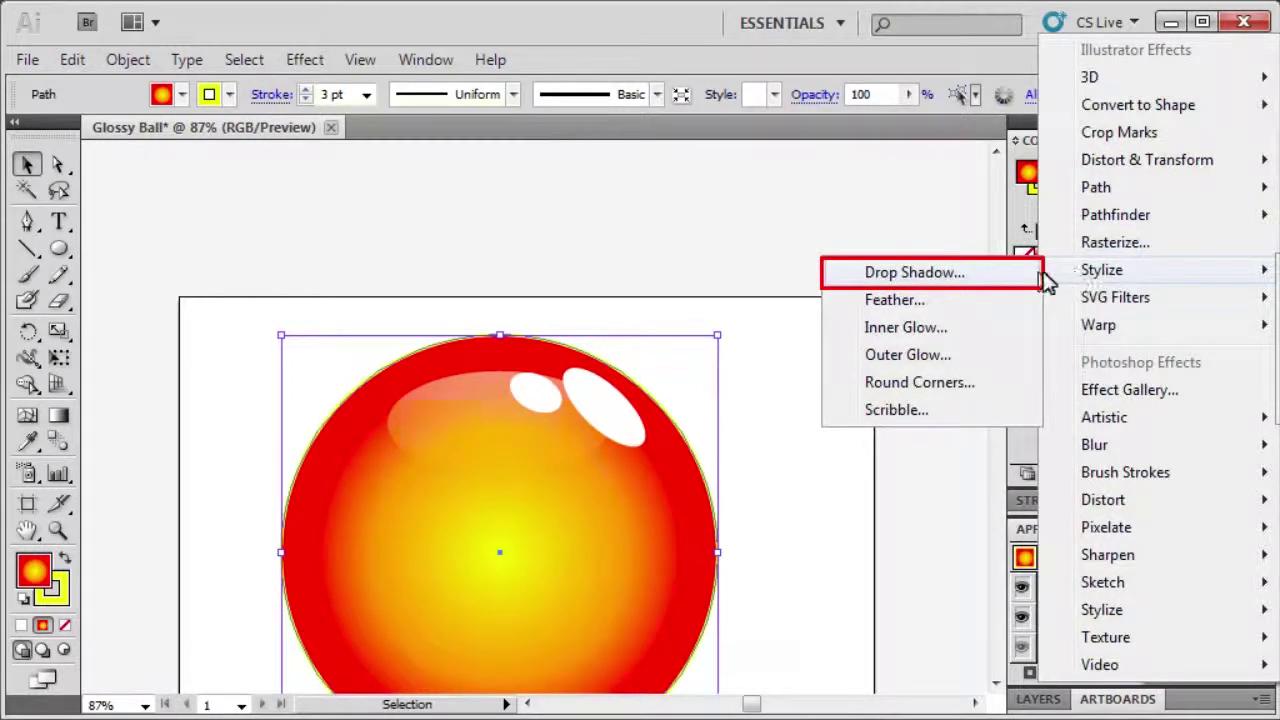
left_click(1037, 272)
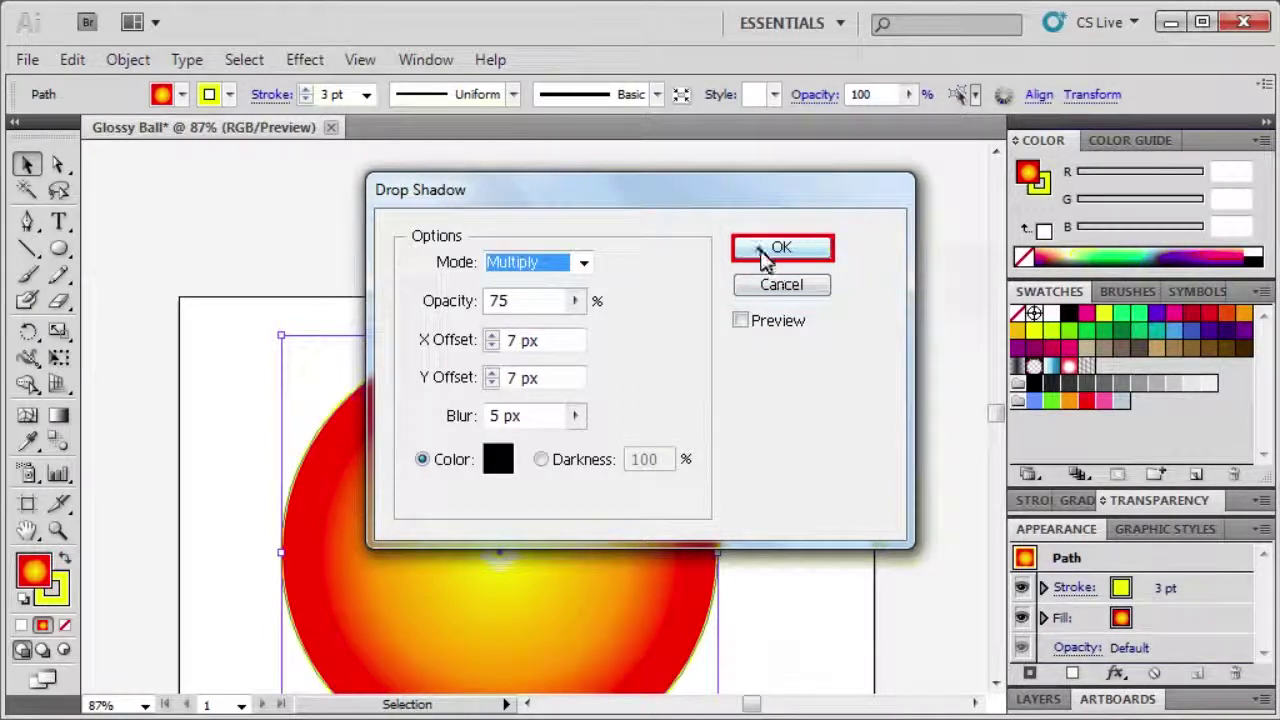
left_click(779, 250)
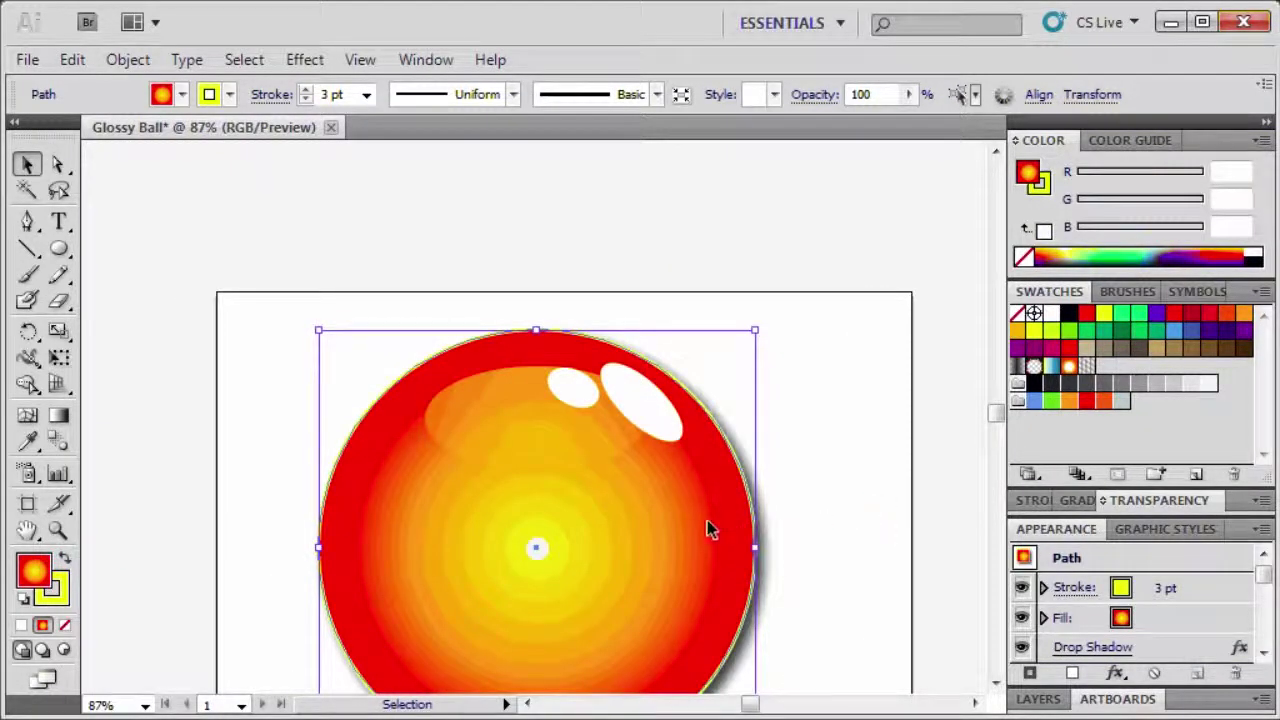
key("ctrl+shift+a")
left_click_drag(683, 548, 684, 434)
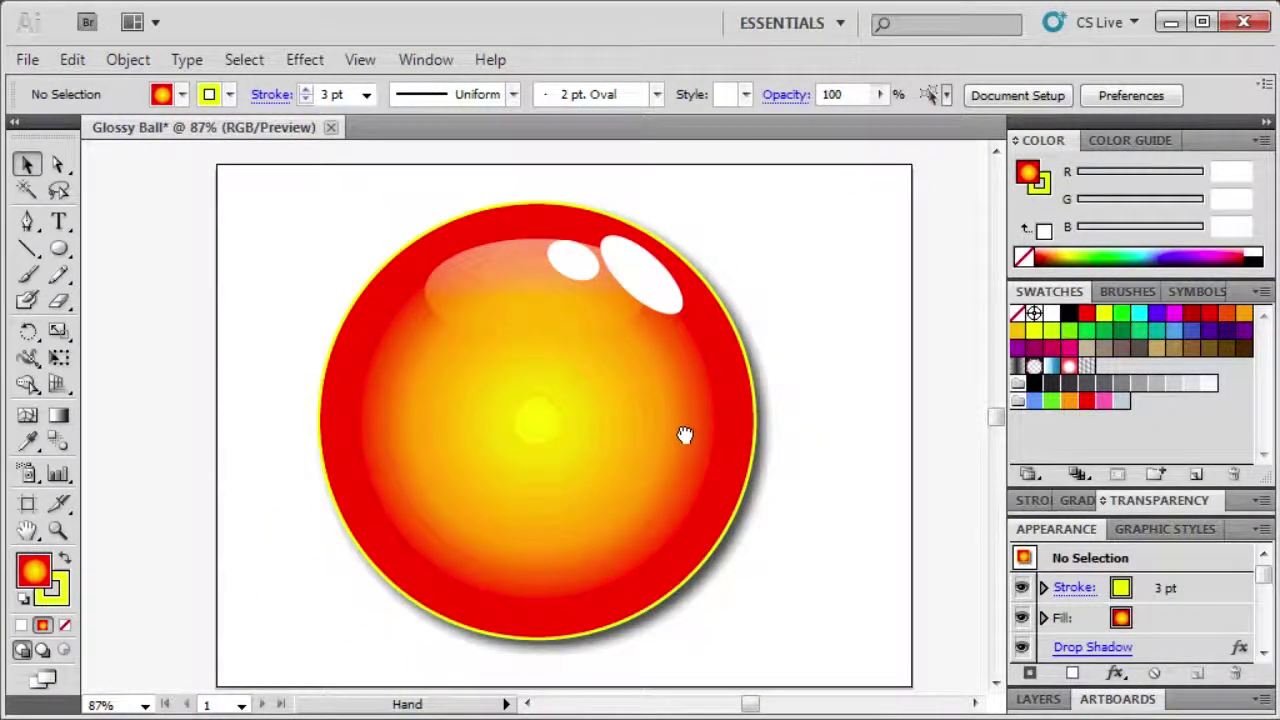